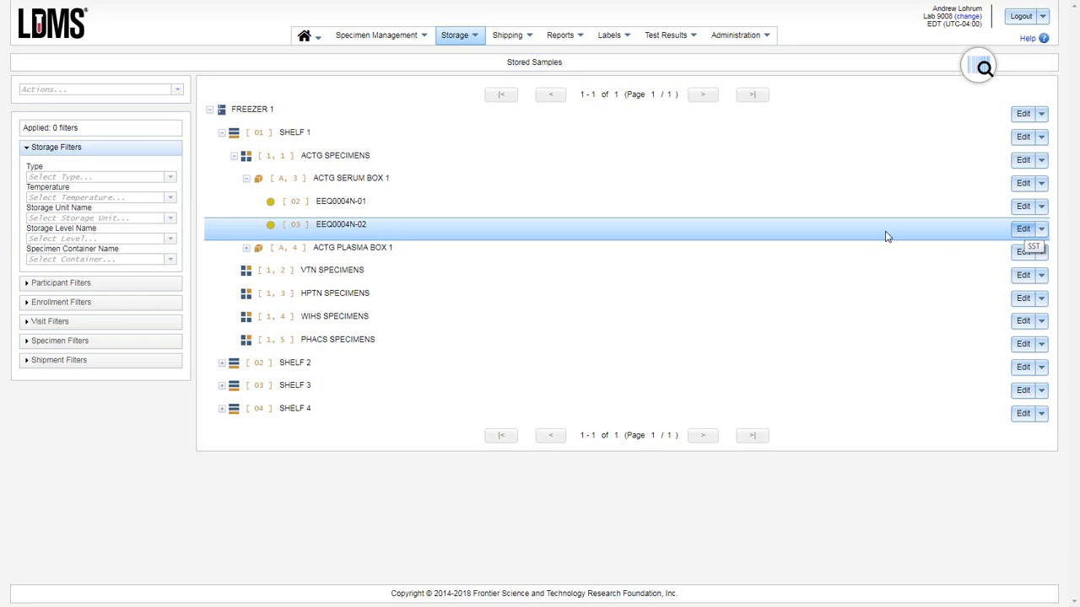
# Step: Try assigning stored specimen EEQ0004N-02 to position 41 in ACTG SERUM BOX 1, checking the available positions in the list
pyautogui.click(1022, 230)
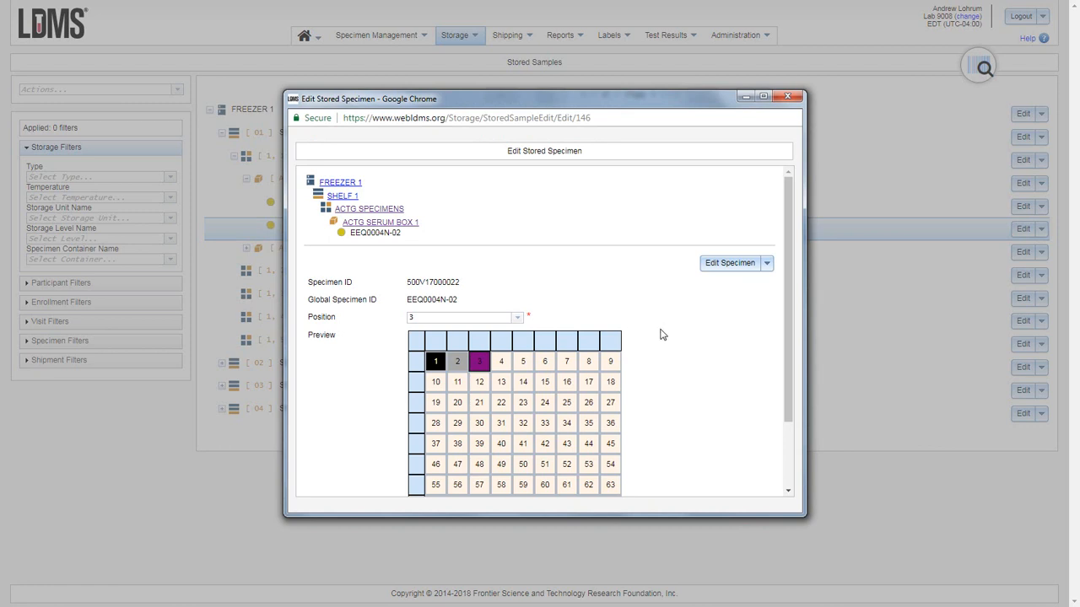
pyautogui.scroll(-2, 663, 335)
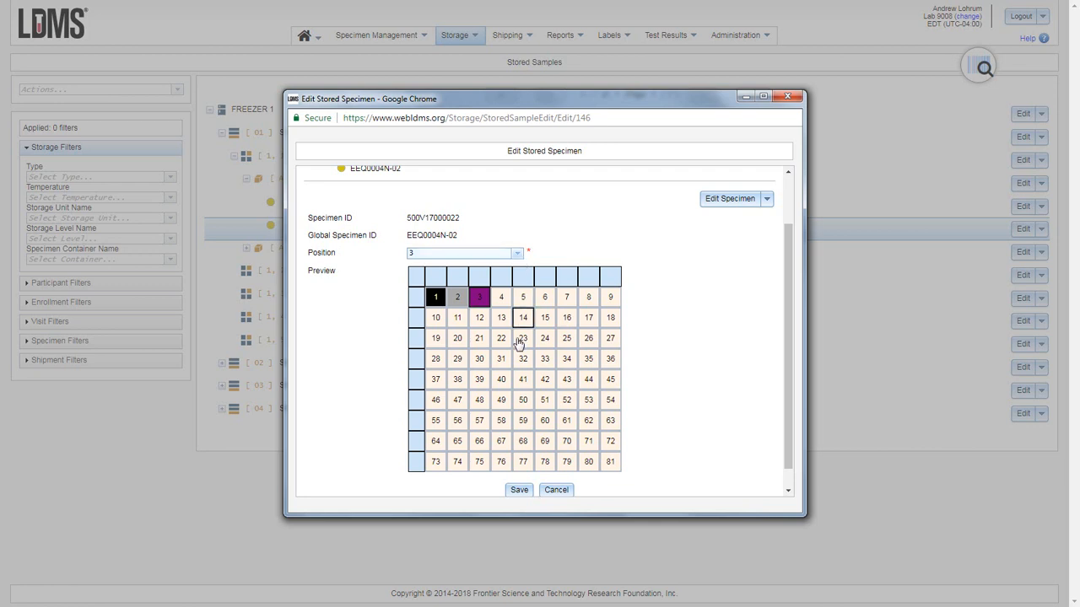
pyautogui.click(479, 400)
pyautogui.click(526, 386)
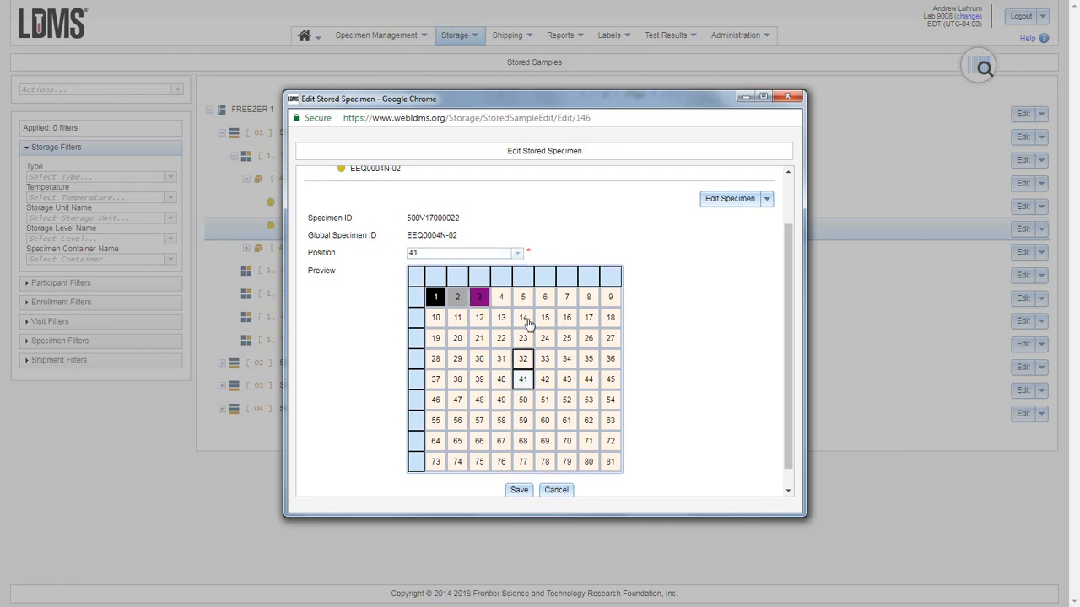
pyautogui.click(518, 255)
pyautogui.click(519, 255)
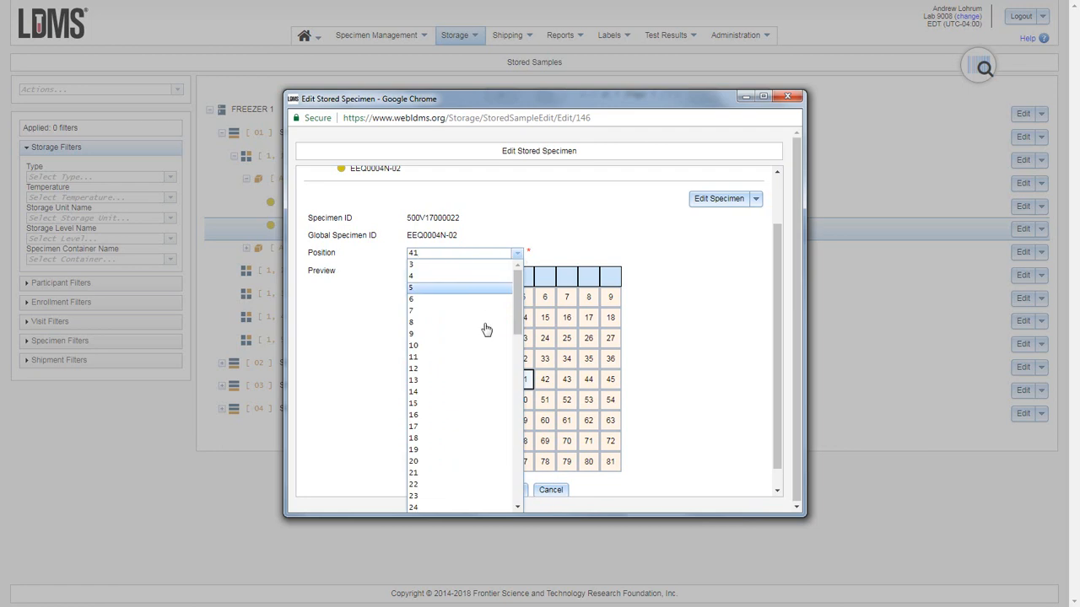
pyautogui.click(596, 242)
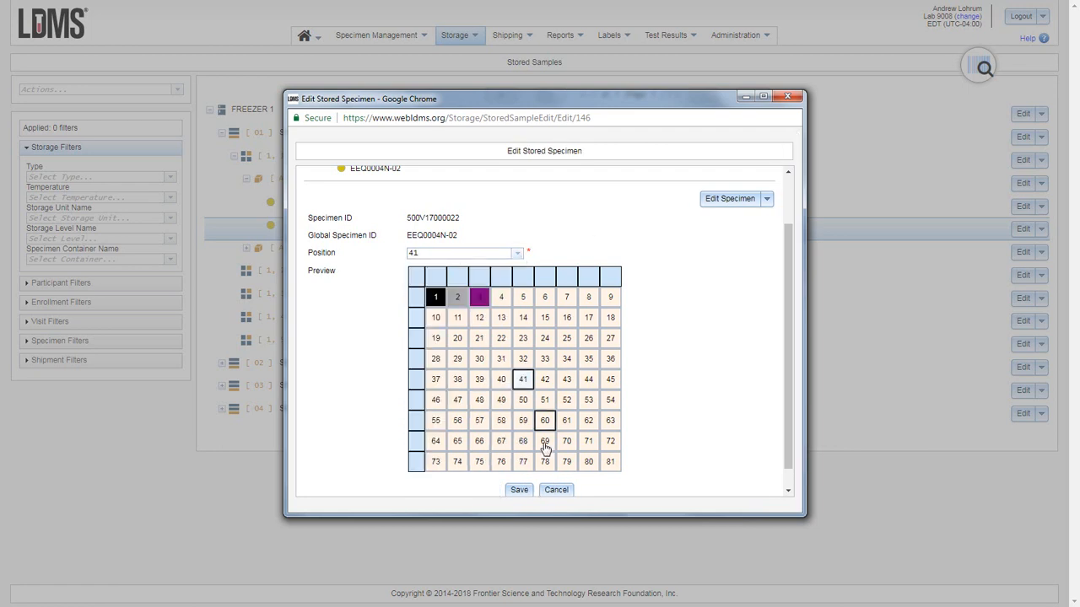
pyautogui.scroll(-1, 545, 448)
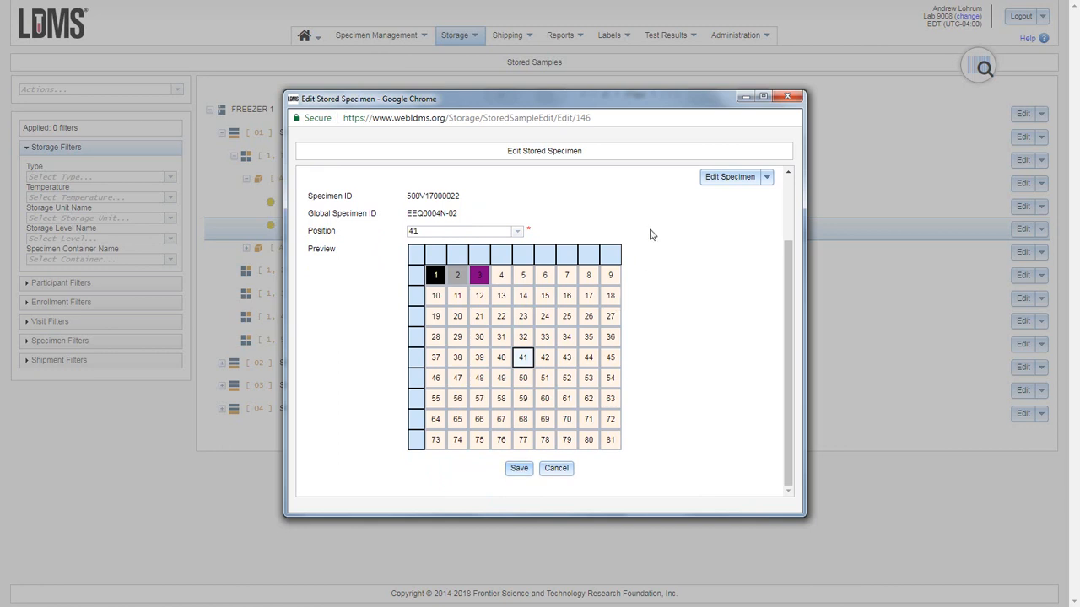
# Step: Review the aliquot details of specimen EEQ0004N-02, and leave both the aliquot and stored specimen editors without saving
pyautogui.click(724, 182)
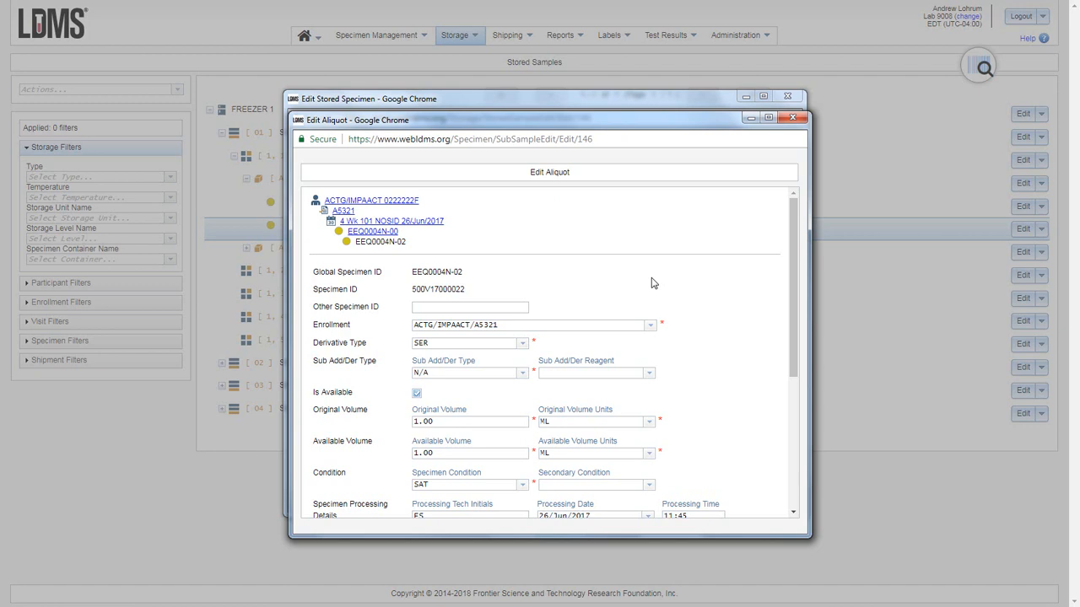
pyautogui.scroll(-5, 652, 283)
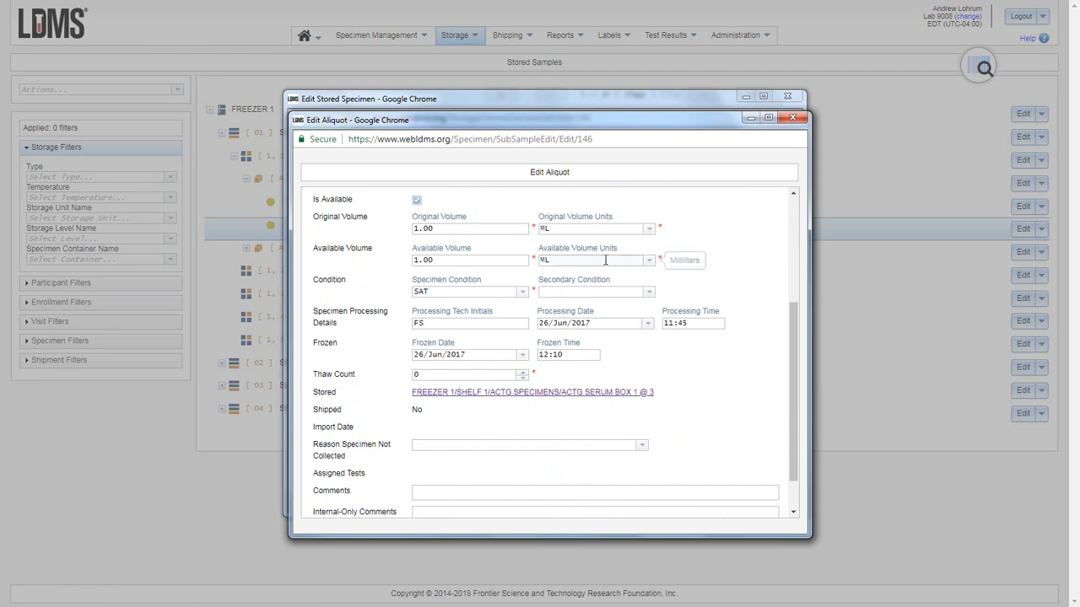
pyautogui.scroll(-2, 629, 388)
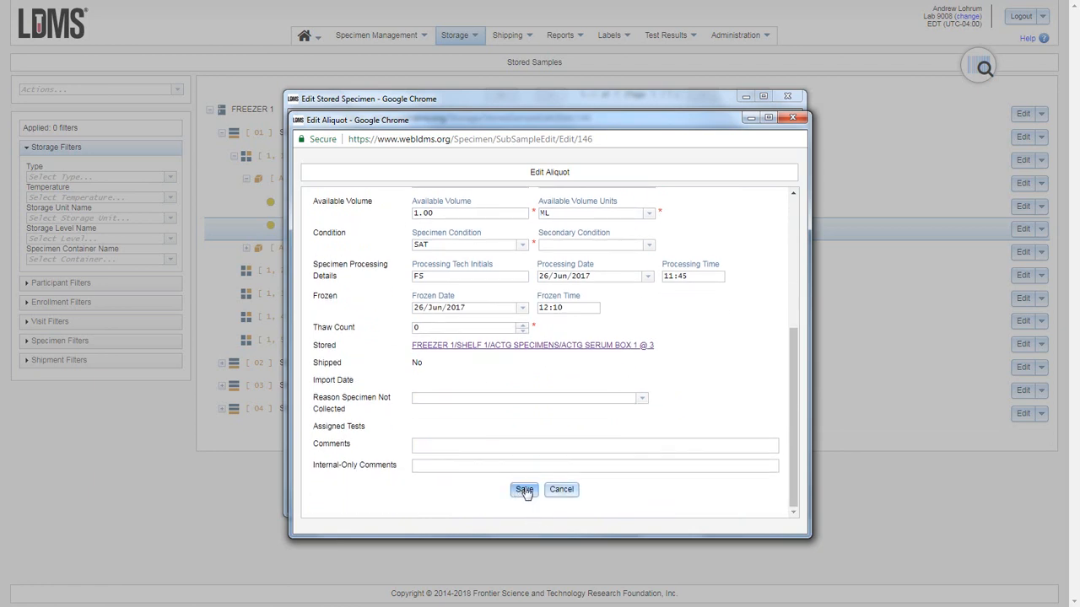
pyautogui.click(791, 119)
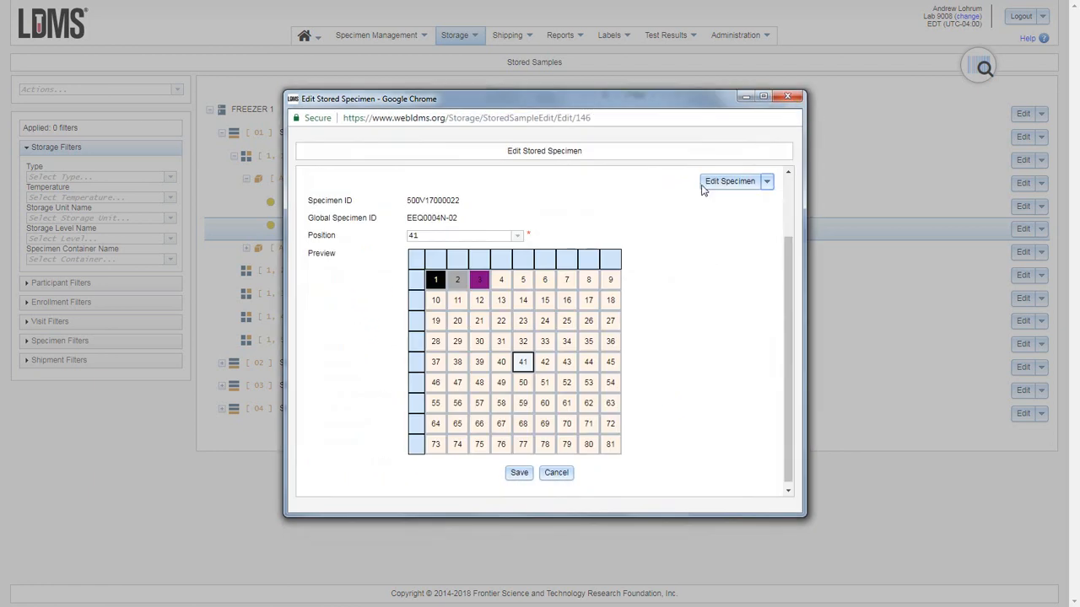
pyautogui.click(557, 473)
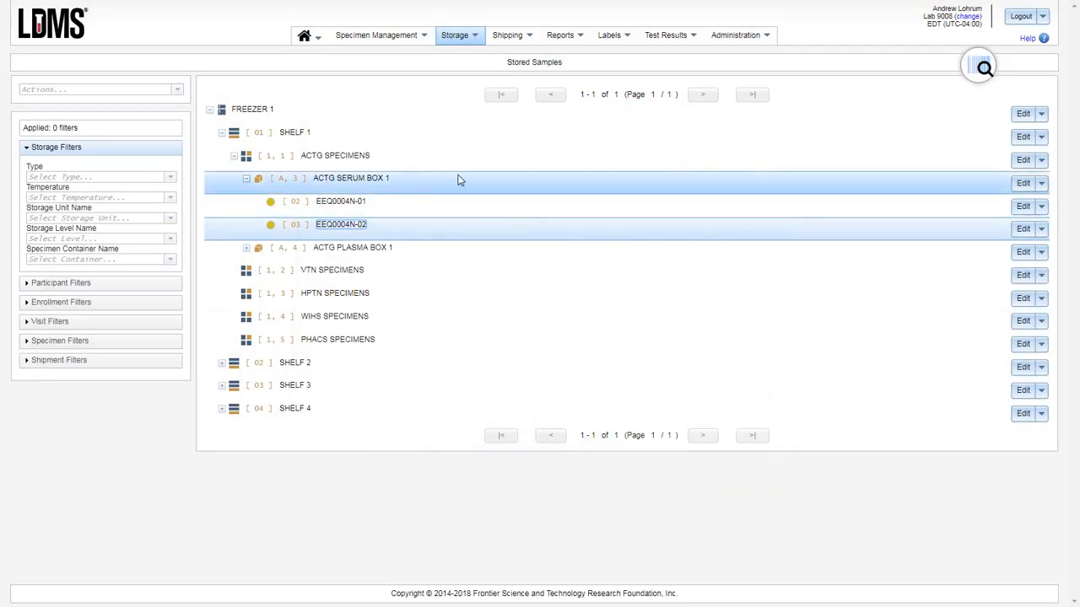
# Step: Open ACTG SERUM BOX 1 for editing and examine its name, dimensions, labeling, fill order, position preview and stored specimens
pyautogui.click(1023, 184)
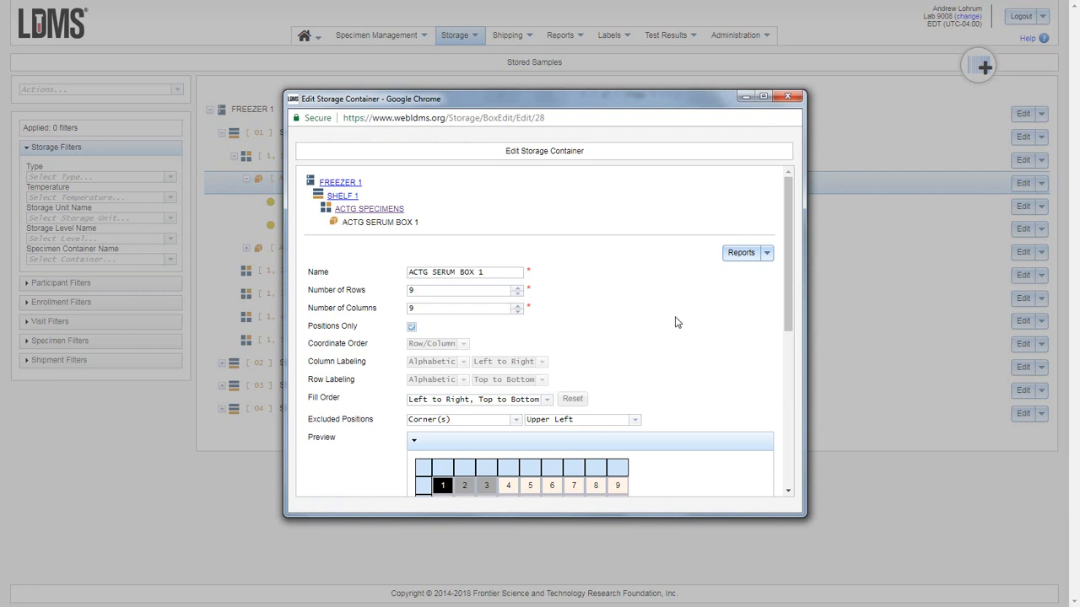
pyautogui.click(492, 271)
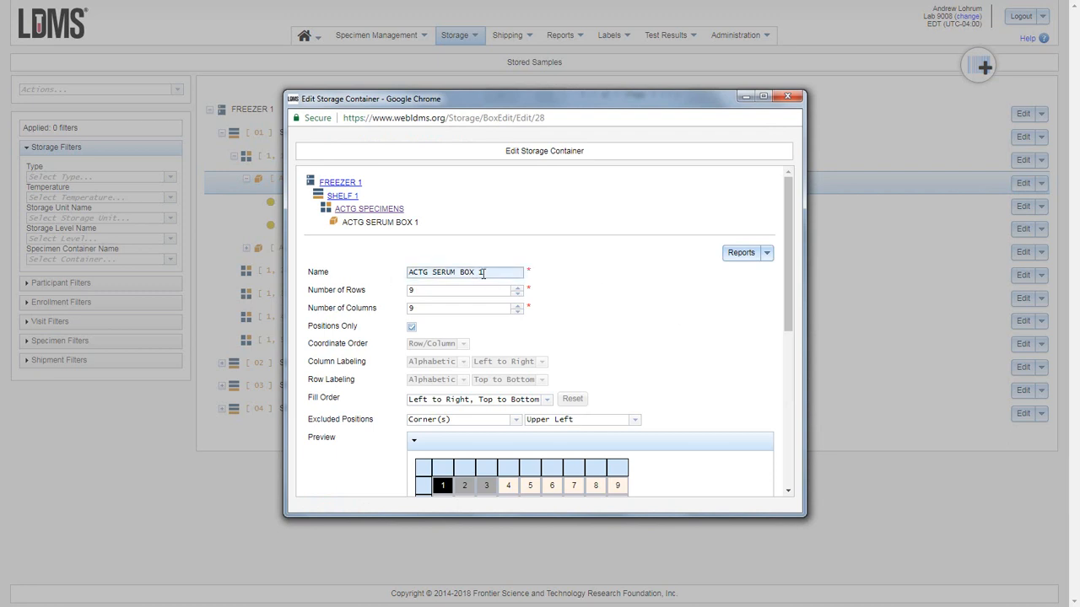
pyautogui.scroll(-1, 605, 291)
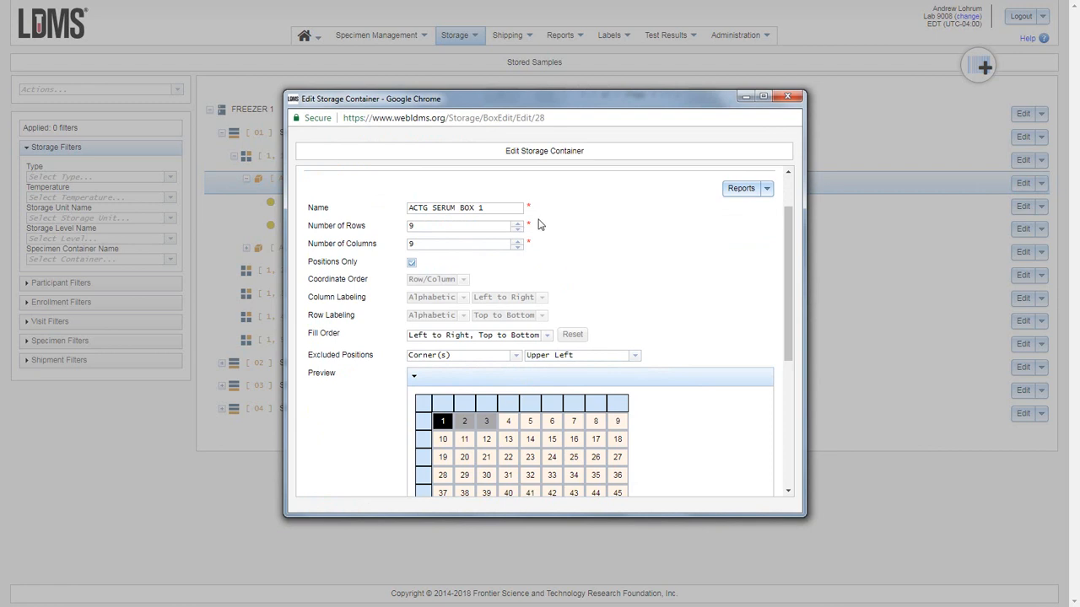
pyautogui.scroll(-1, 628, 342)
pyautogui.scroll(-3, 629, 341)
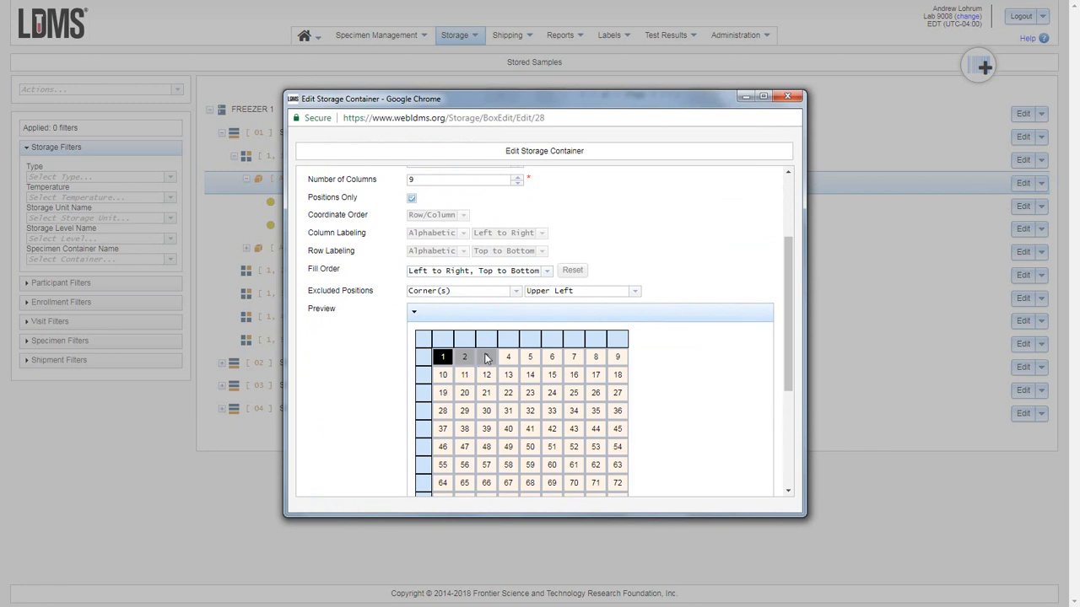
pyautogui.scroll(-3, 485, 359)
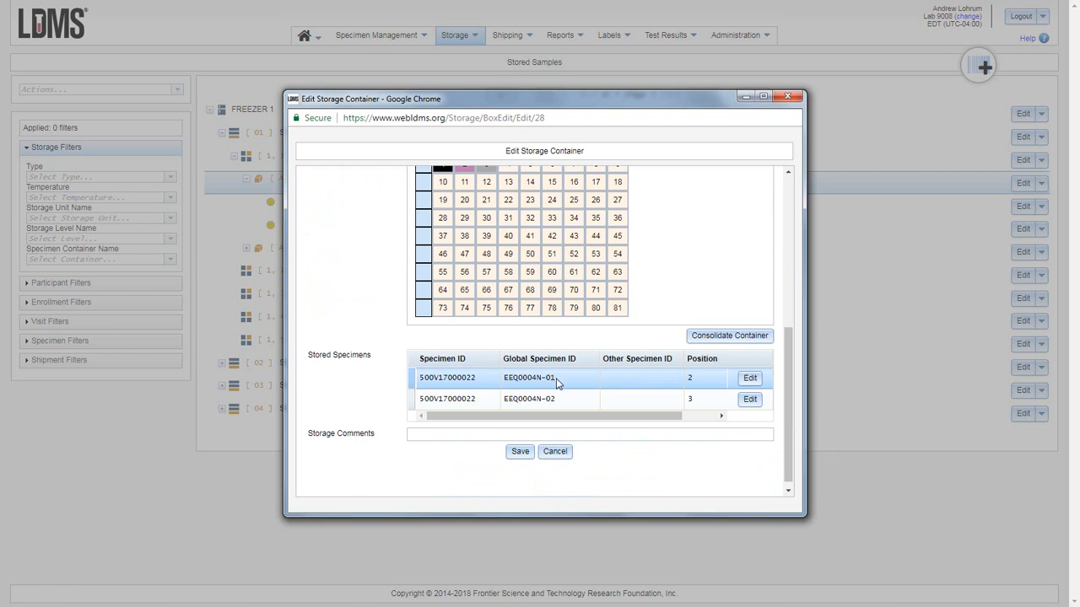
# Step: Open the position of stored specimen EEQ0004N-01 for editing in the box's specimen list, and place the cursor in the storage comments
pyautogui.moveTo(786, 347); pyautogui.dragTo(785, 335)
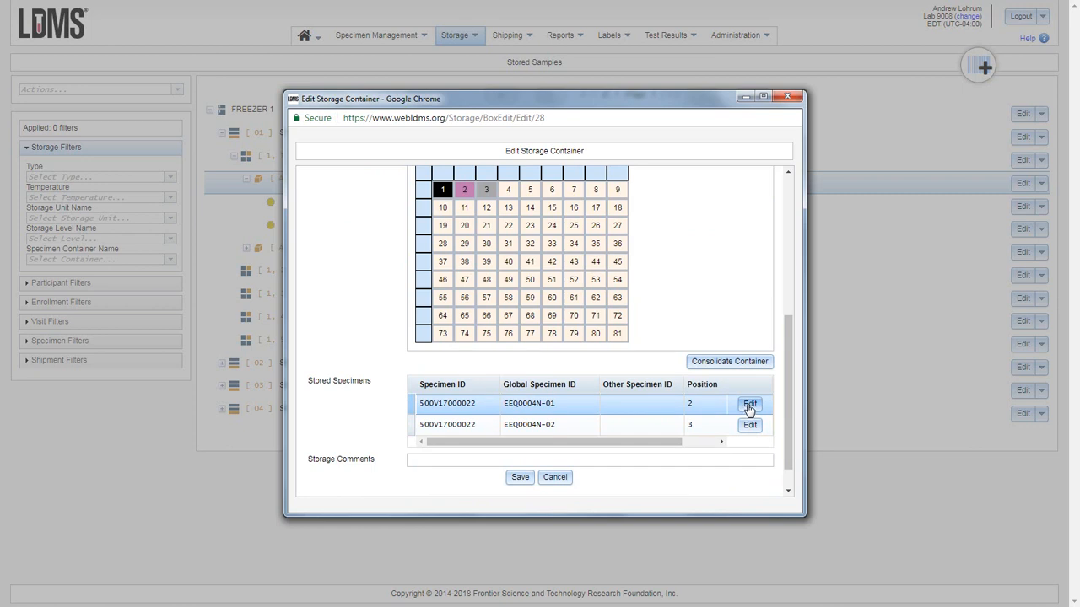
pyautogui.click(702, 406)
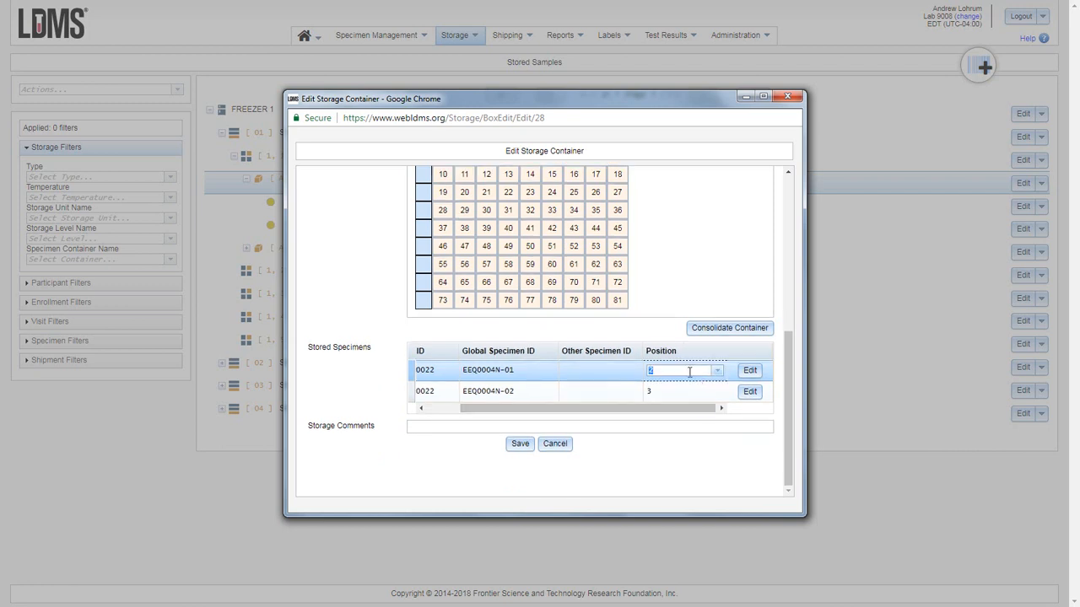
pyautogui.click(451, 426)
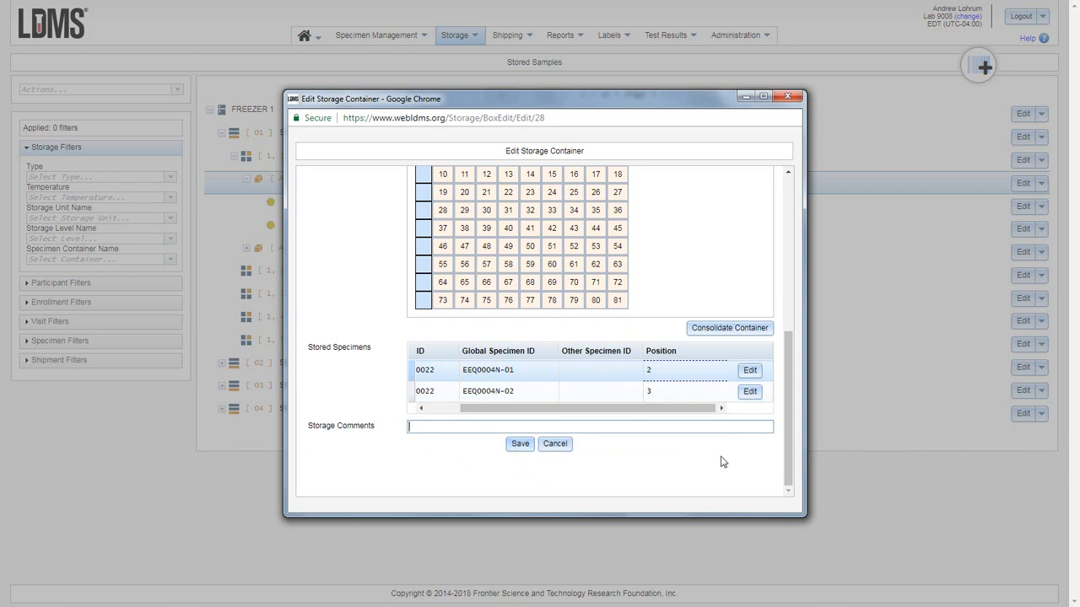
# Step: View the reports available for ACTG SERUM BOX 1 and close the container editor without saving
pyautogui.scroll(3, 735, 465)
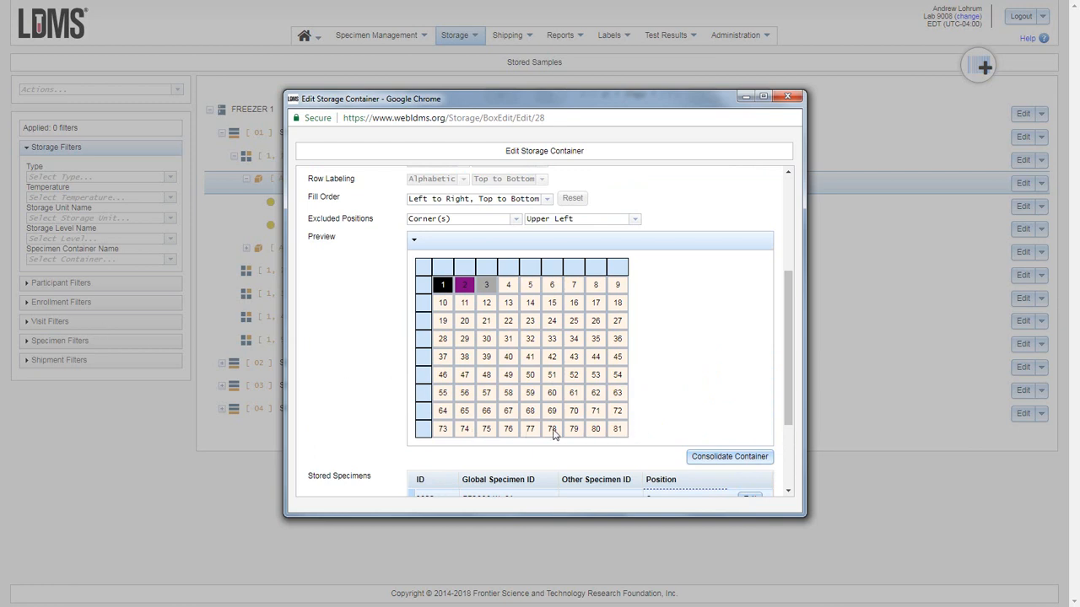
pyautogui.scroll(5, 714, 362)
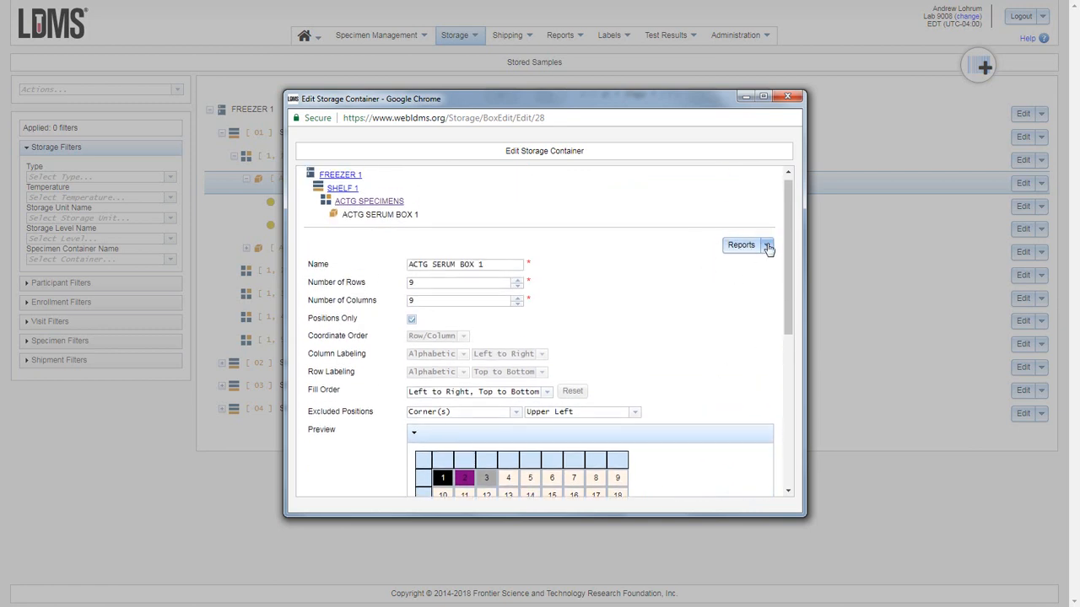
pyautogui.click(767, 246)
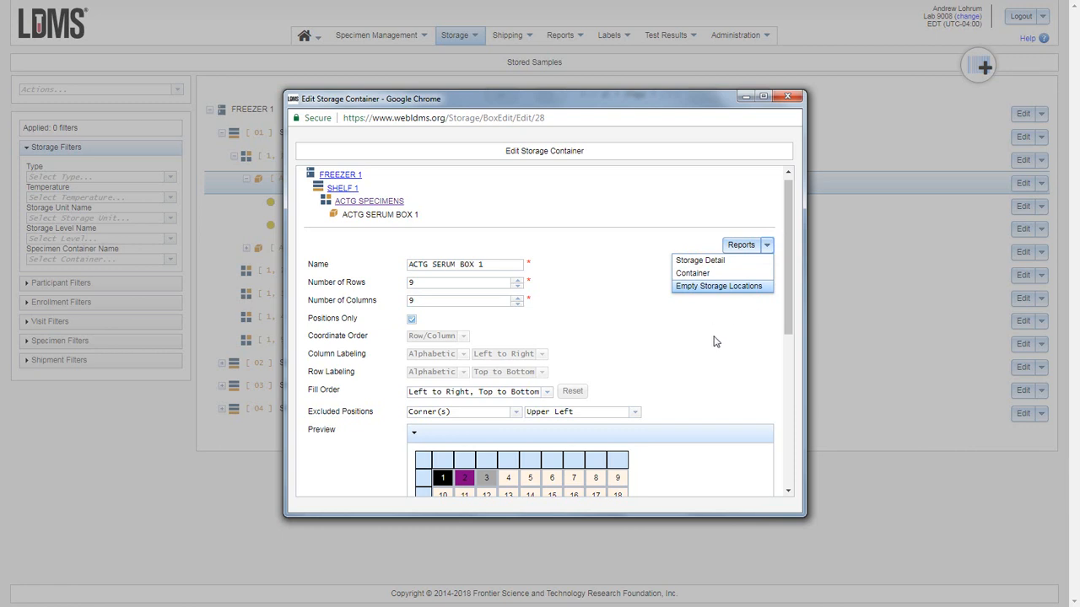
pyautogui.click(716, 193)
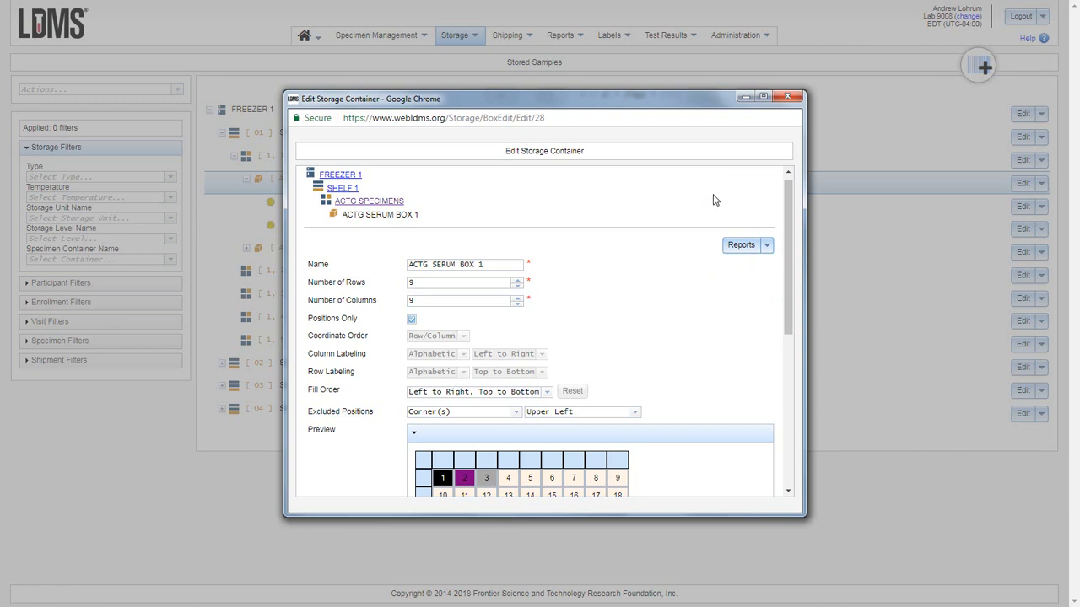
pyautogui.click(789, 98)
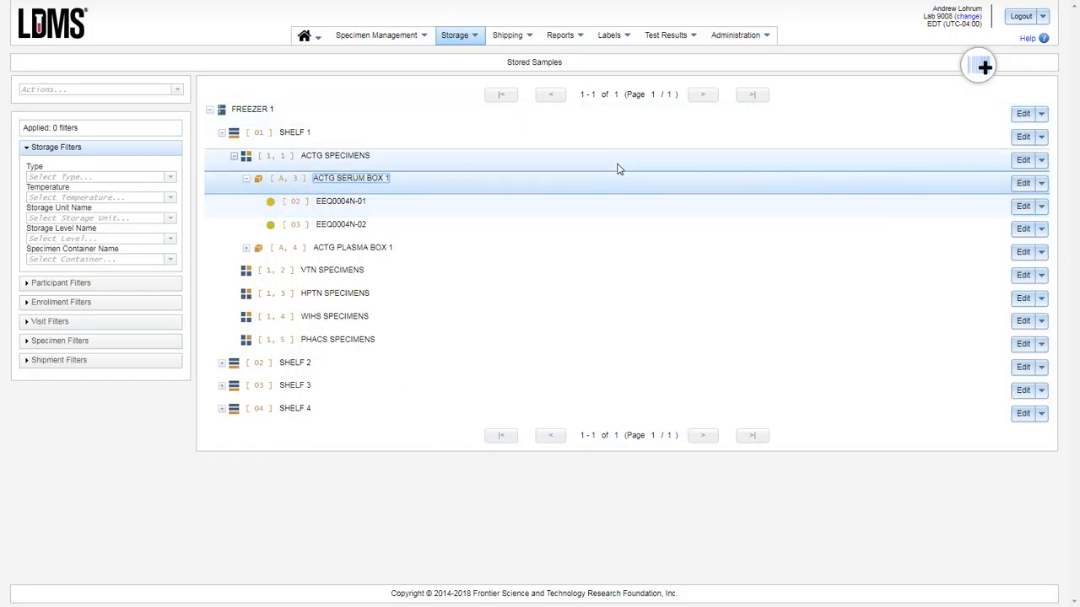
# Step: Open the ACTG SPECIMENS level, examine its layout, and open the position of its ACTG SERUM BOX 1 sublevel for editing
pyautogui.click(1022, 162)
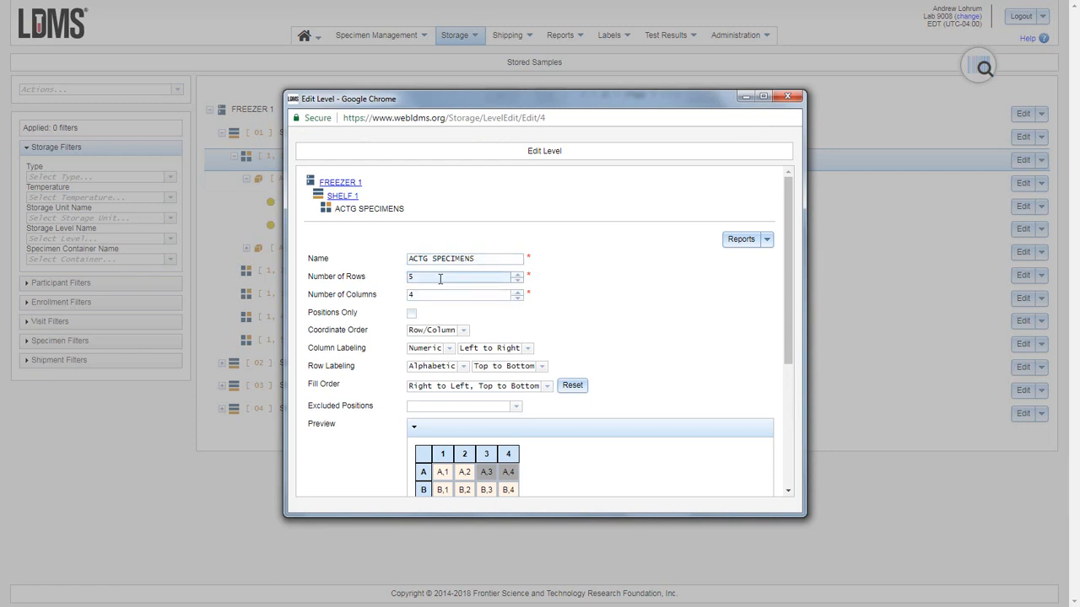
pyautogui.scroll(-3, 505, 325)
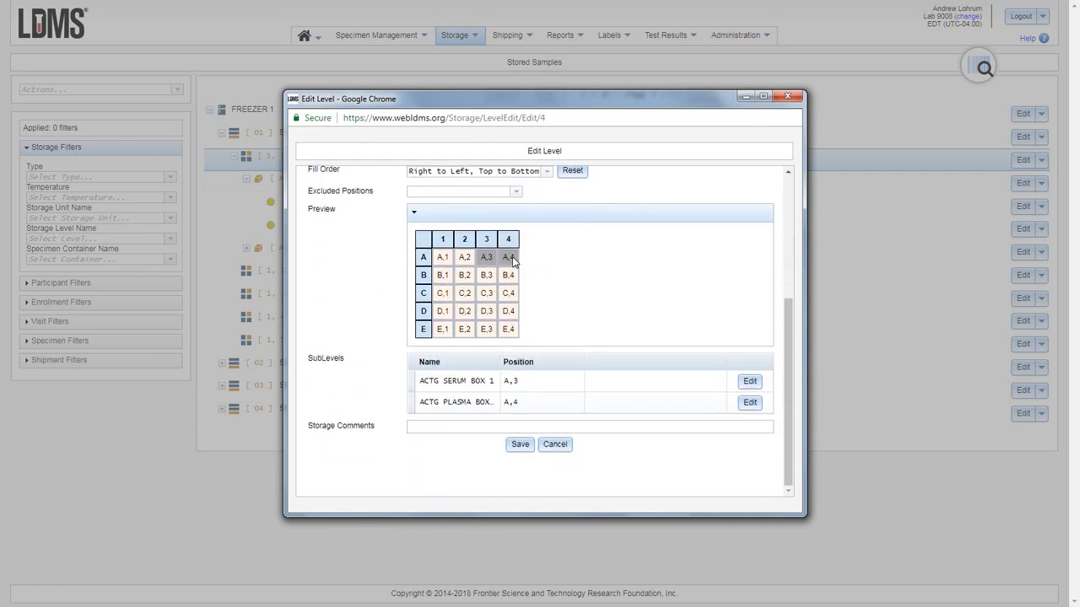
pyautogui.click(440, 384)
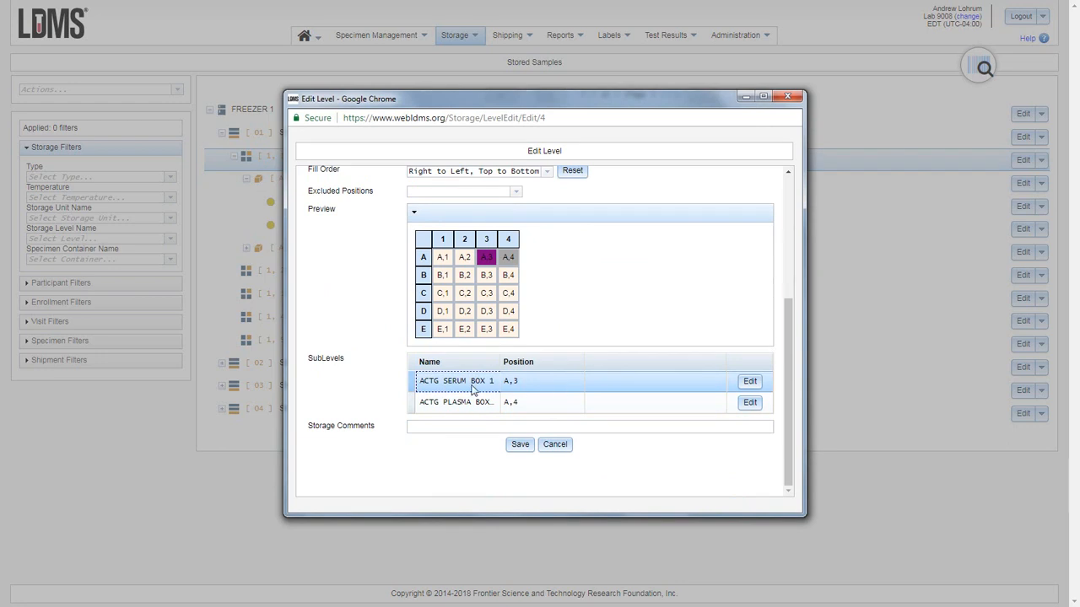
pyautogui.click(523, 382)
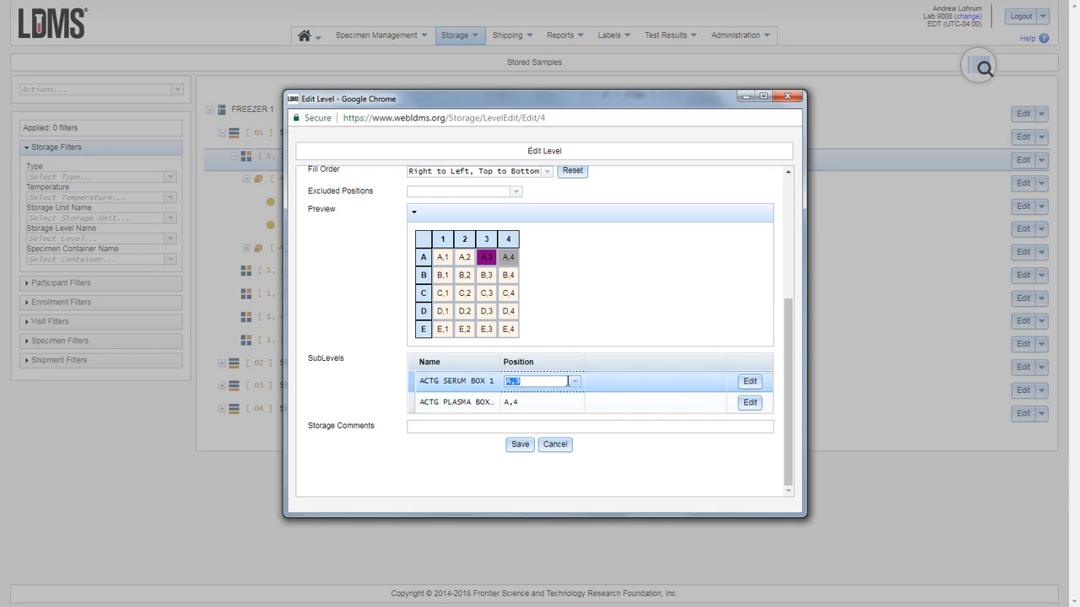
pyautogui.click(641, 384)
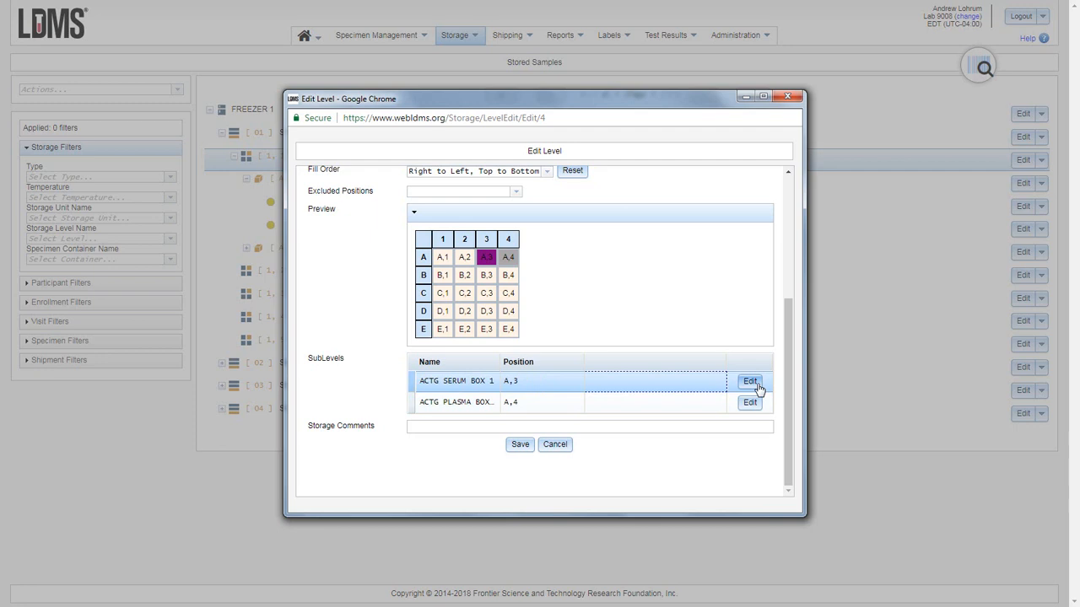
# Step: Check the storage comments and available reports of the ACTG SPECIMENS level, and close its editor
pyautogui.click(432, 429)
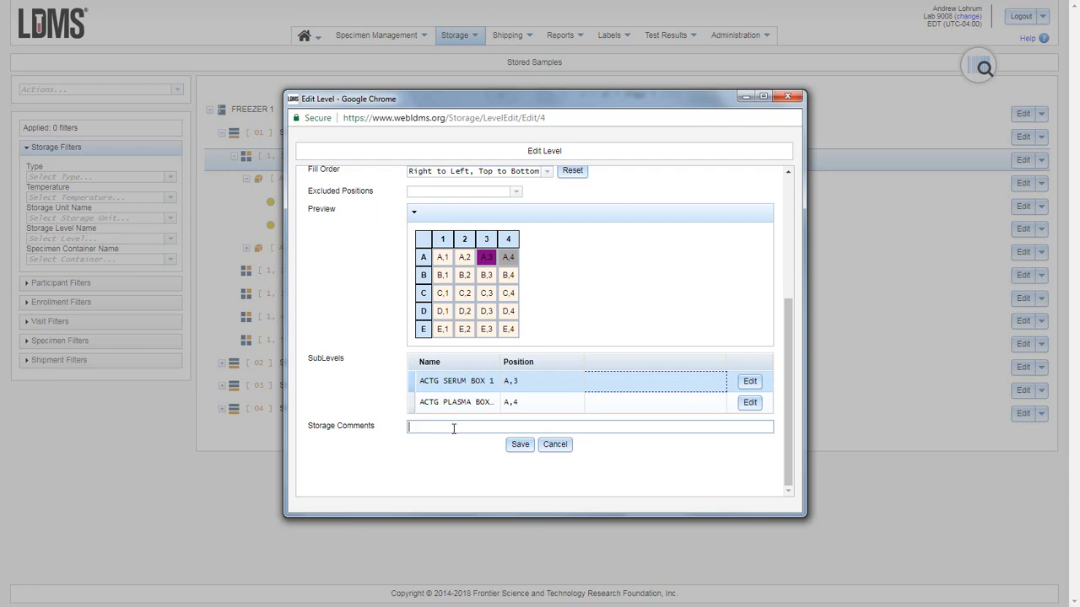
pyautogui.click(519, 445)
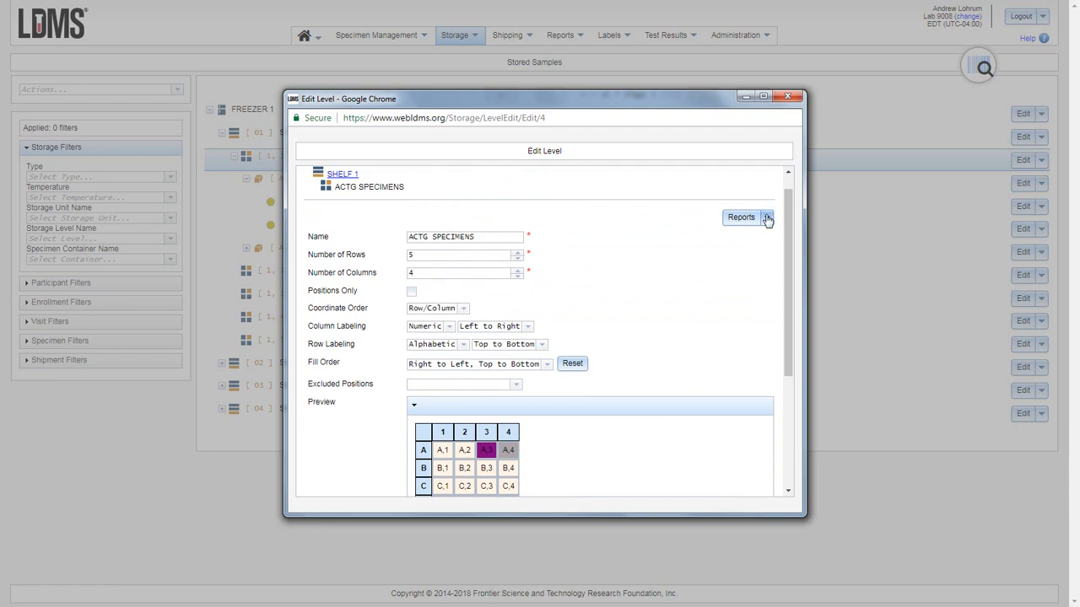
pyautogui.click(767, 217)
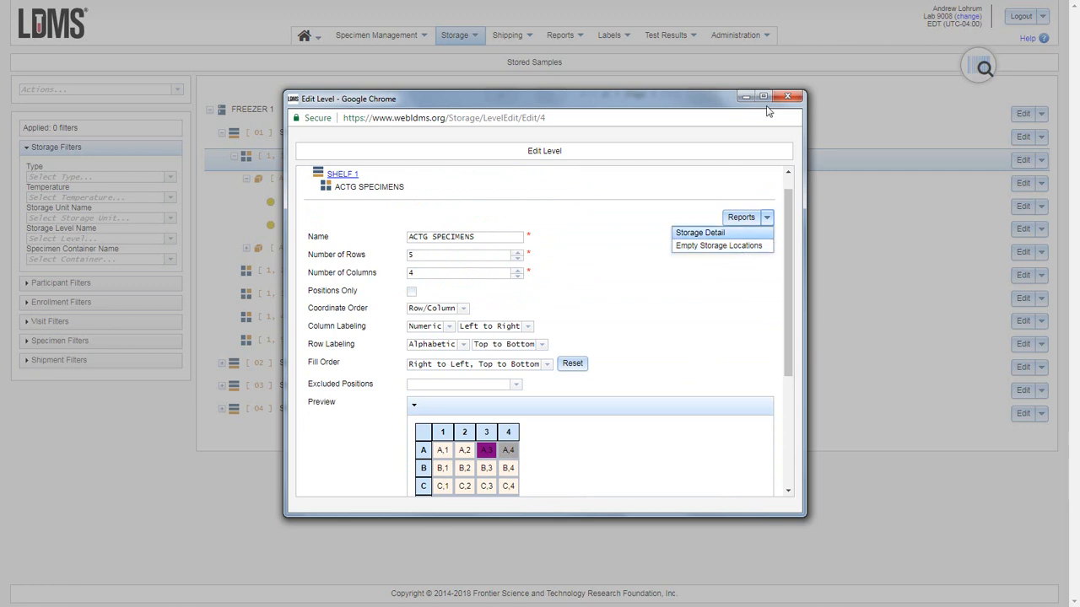
pyautogui.click(792, 100)
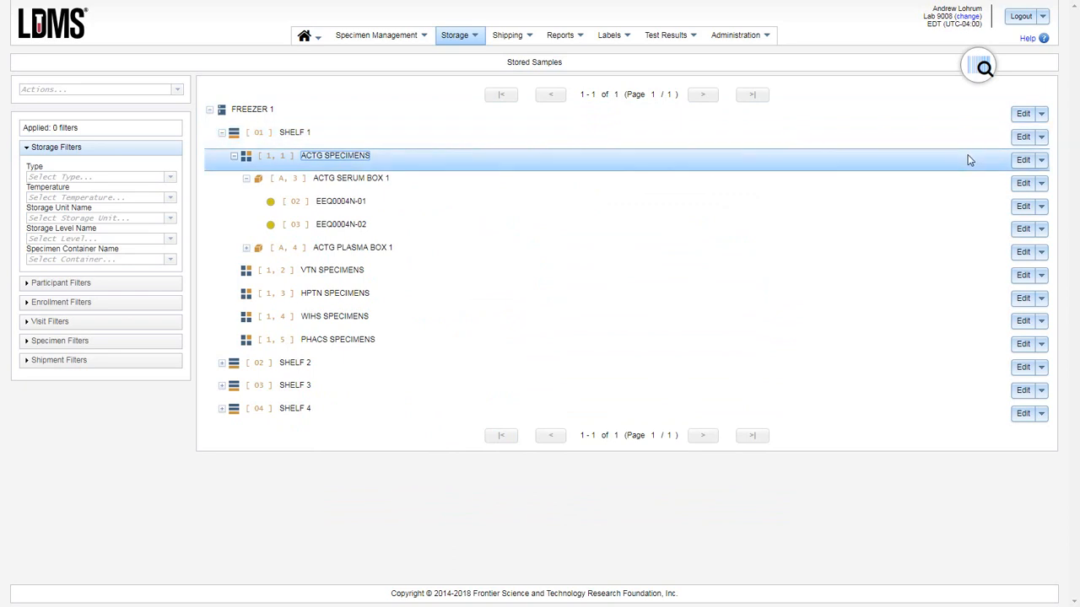
# Step: Open the SHELF 1 level, examine its layout and sublevels, and close the editor without changes
pyautogui.click(1021, 138)
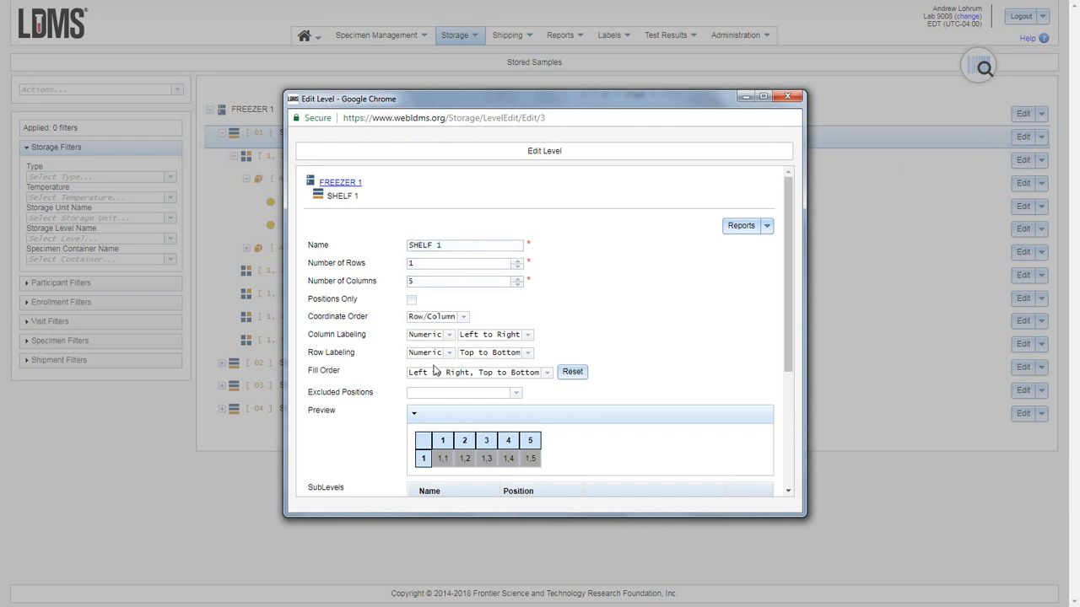
pyautogui.scroll(-3, 434, 371)
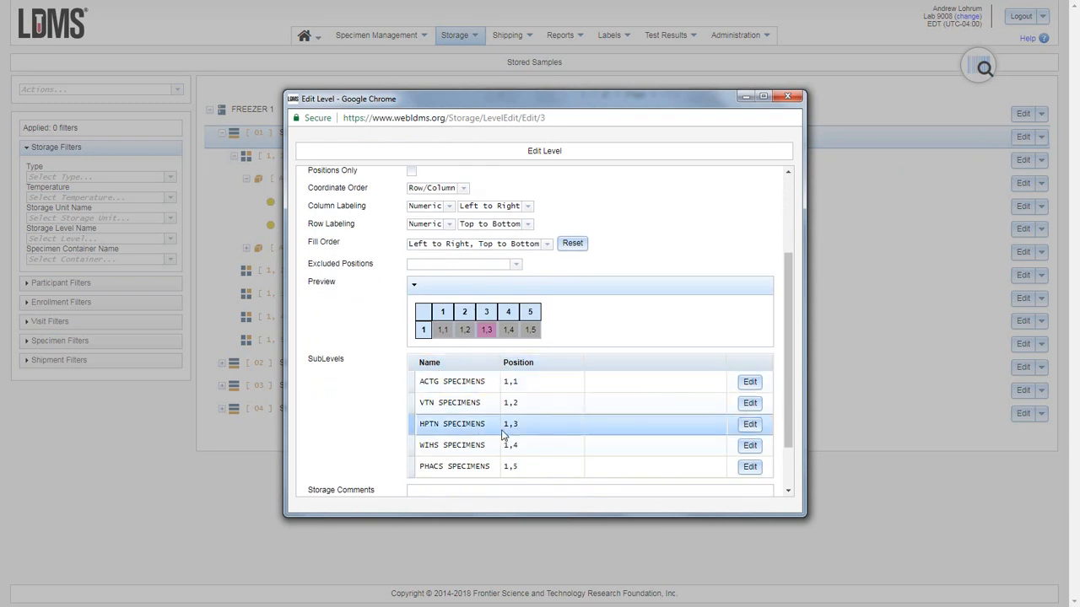
pyautogui.scroll(3, 506, 438)
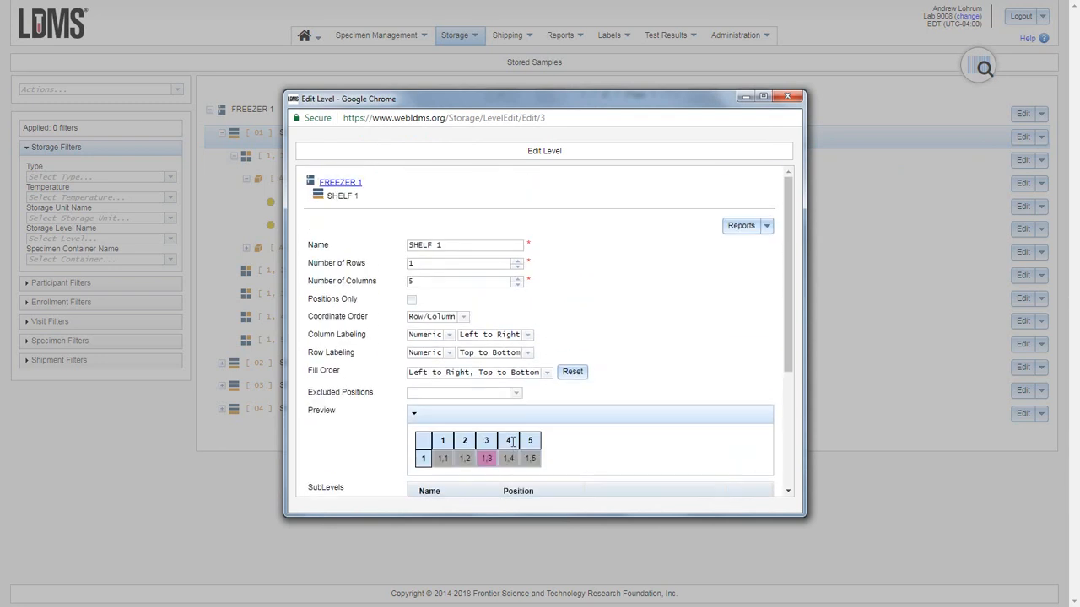
pyautogui.click(787, 96)
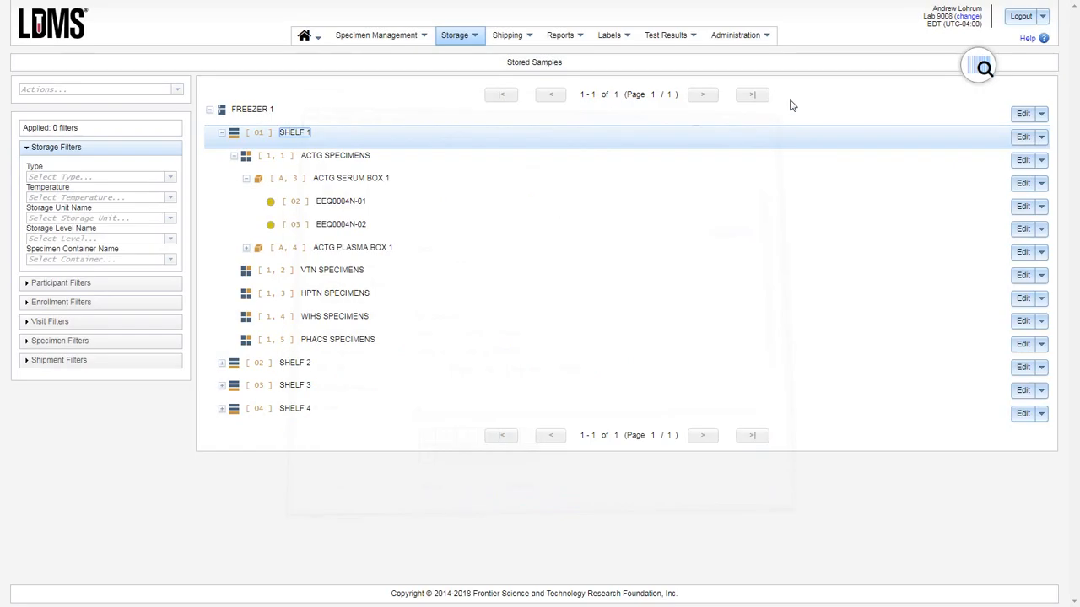
# Step: Mark stored specimen EEQ0004N-02 to ship, check the intended lab, ship date and ship category choices without filling them in, and save
pyautogui.click(766, 228)
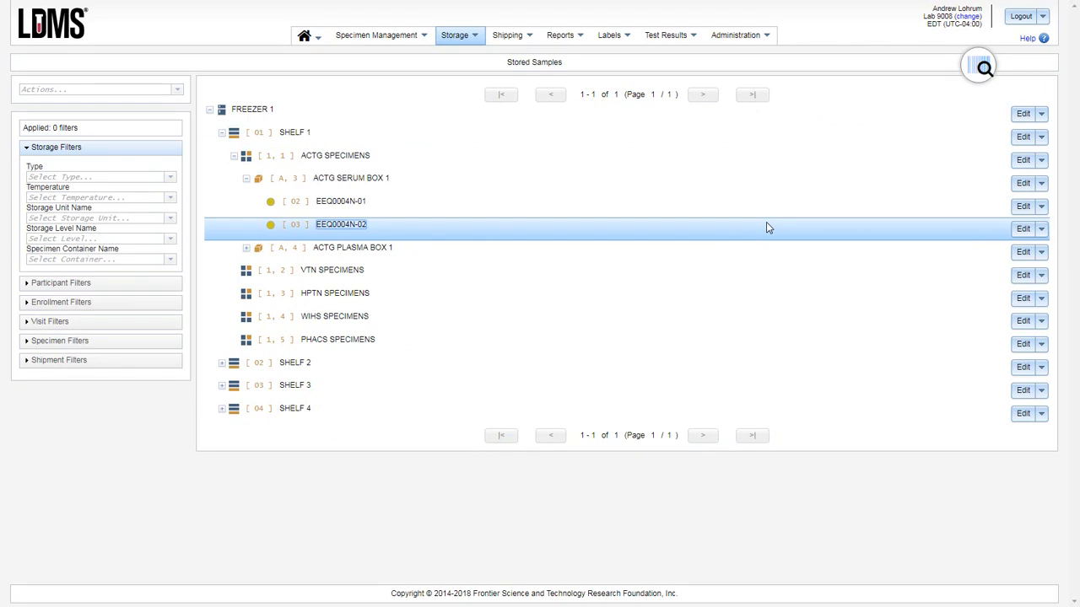
pyautogui.click(1043, 232)
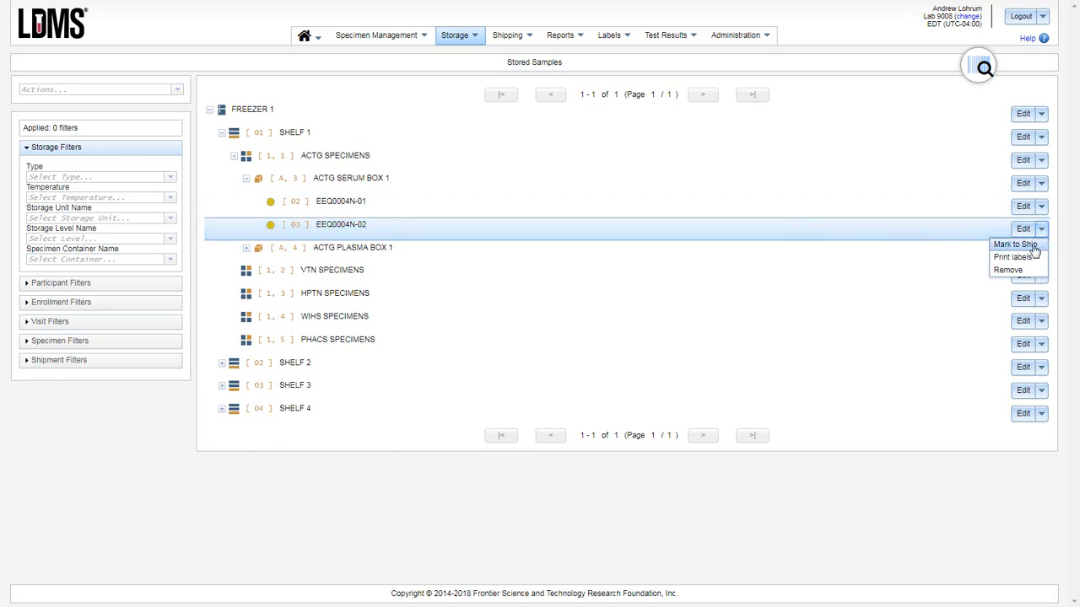
pyautogui.click(1016, 244)
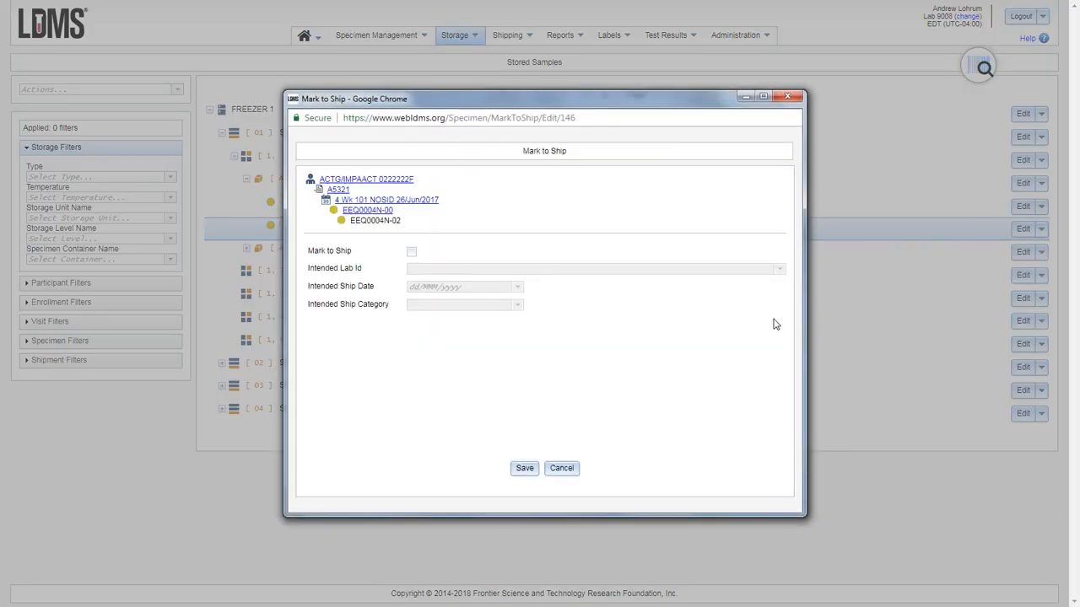
pyautogui.click(412, 252)
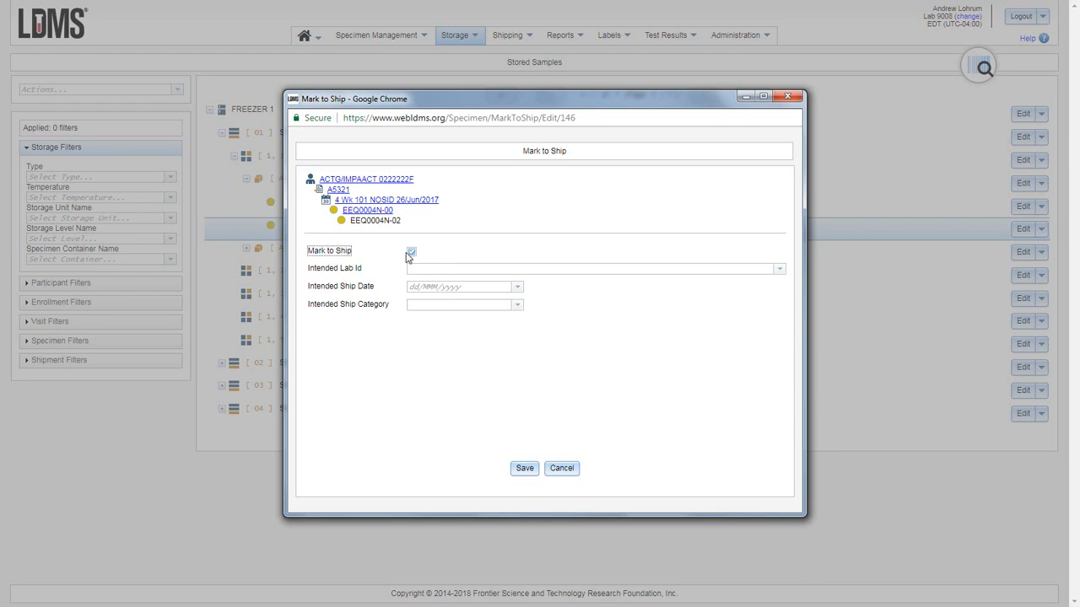
pyautogui.click(777, 269)
pyautogui.click(692, 253)
pyautogui.click(517, 288)
pyautogui.click(542, 311)
pyautogui.click(517, 305)
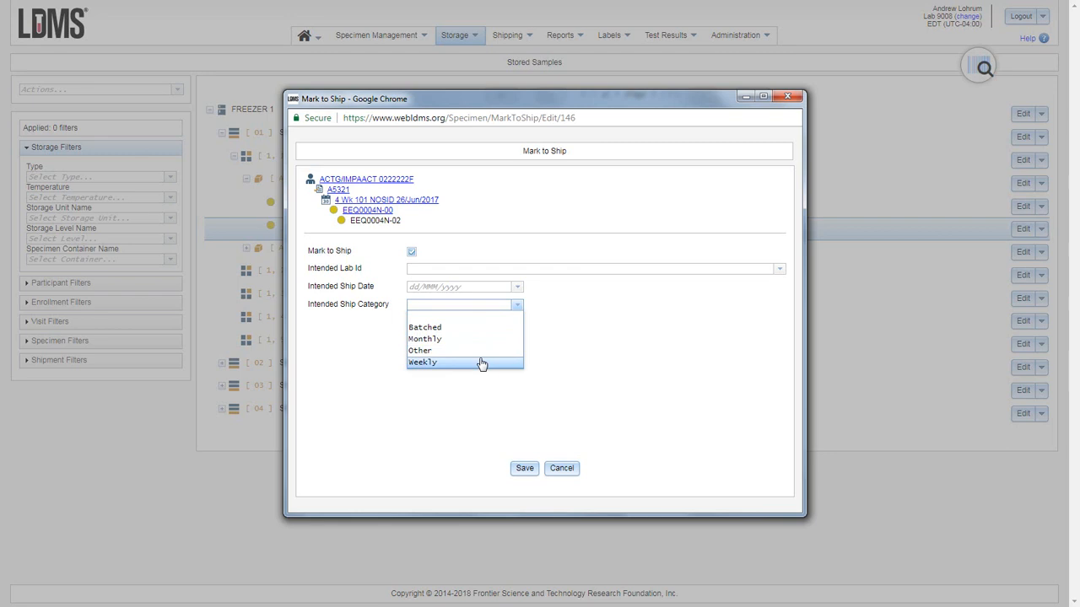
pyautogui.click(565, 356)
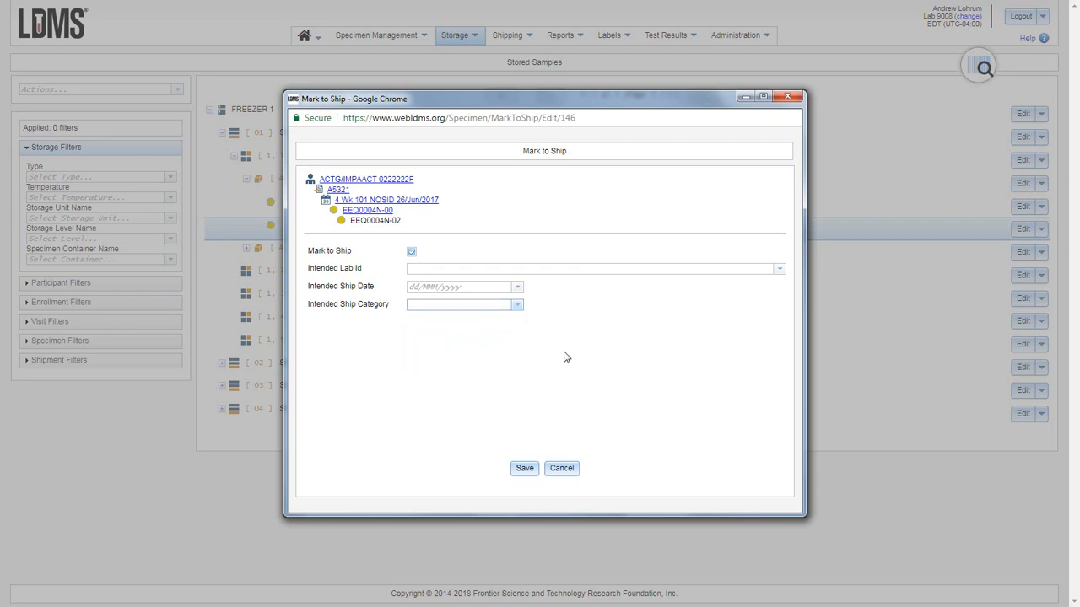
pyautogui.click(524, 469)
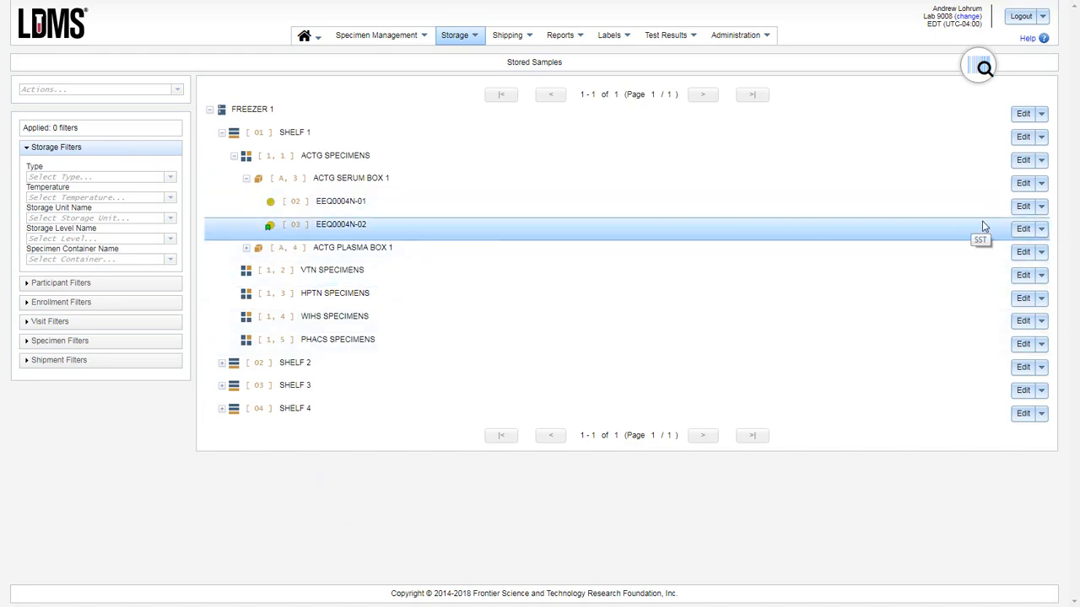
# Step: View the form for removing specimen EEQ0004N-02 from storage, and cancel the removal
pyautogui.click(1041, 230)
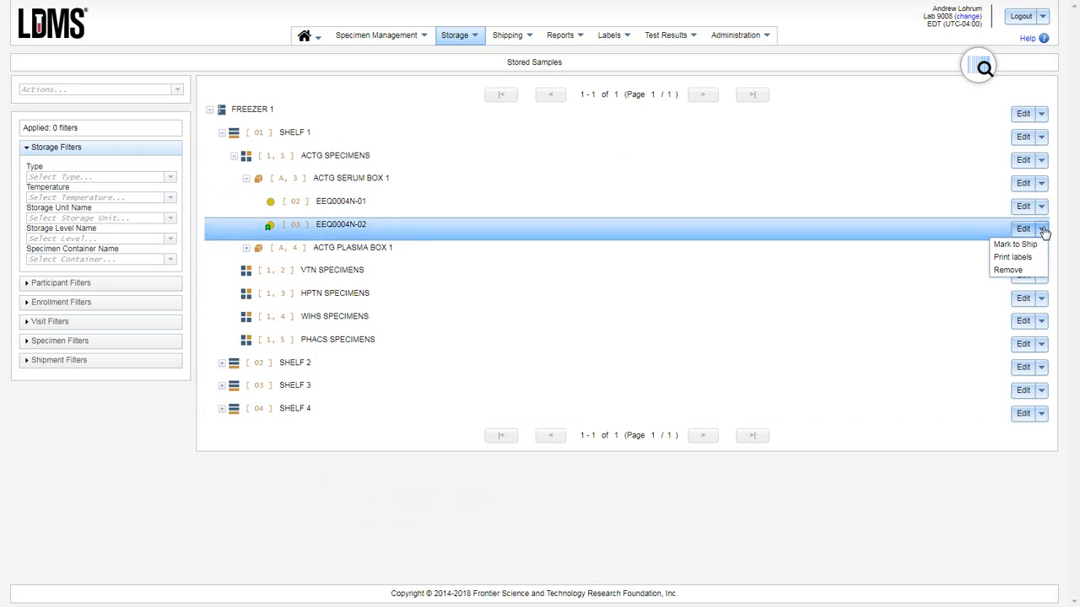
pyautogui.click(1020, 274)
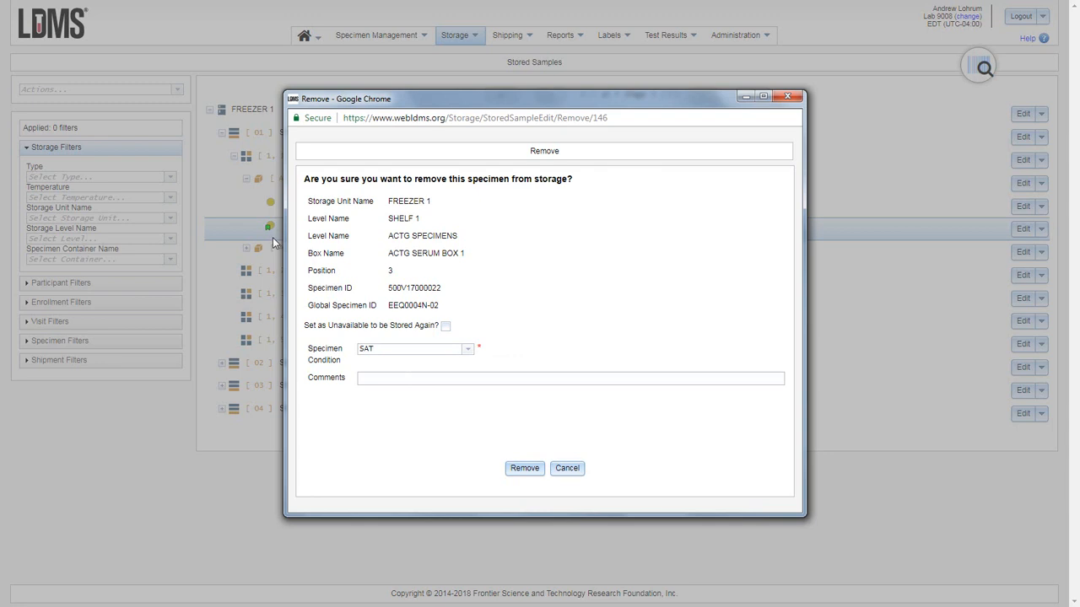
pyautogui.click(566, 468)
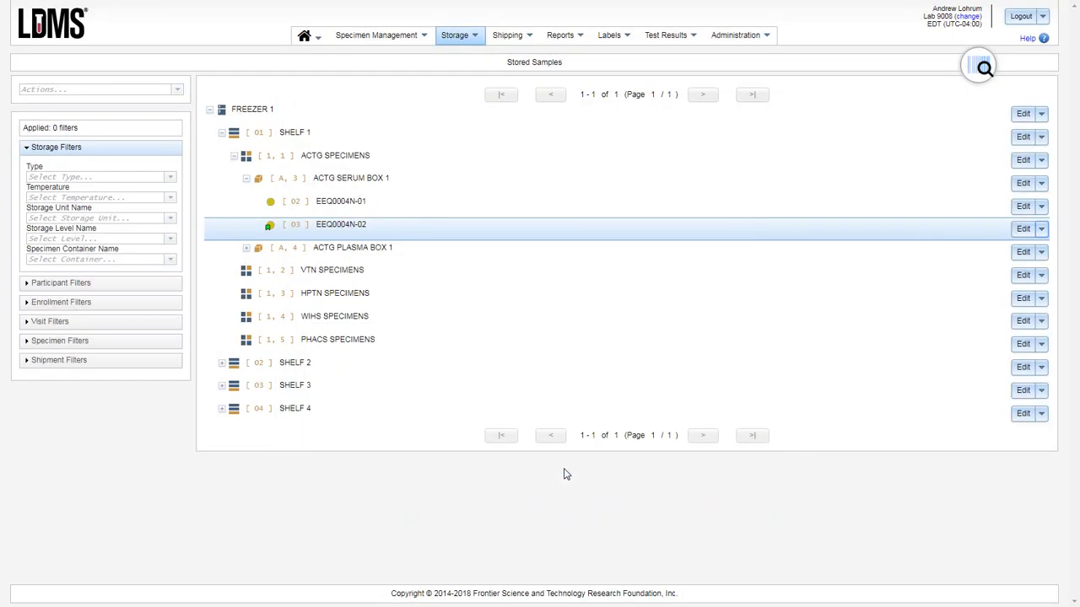
# Step: Review the actions available for ACTG SERUM BOX 1, examine its Set Condition Code form, and cancel it
pyautogui.click(1042, 183)
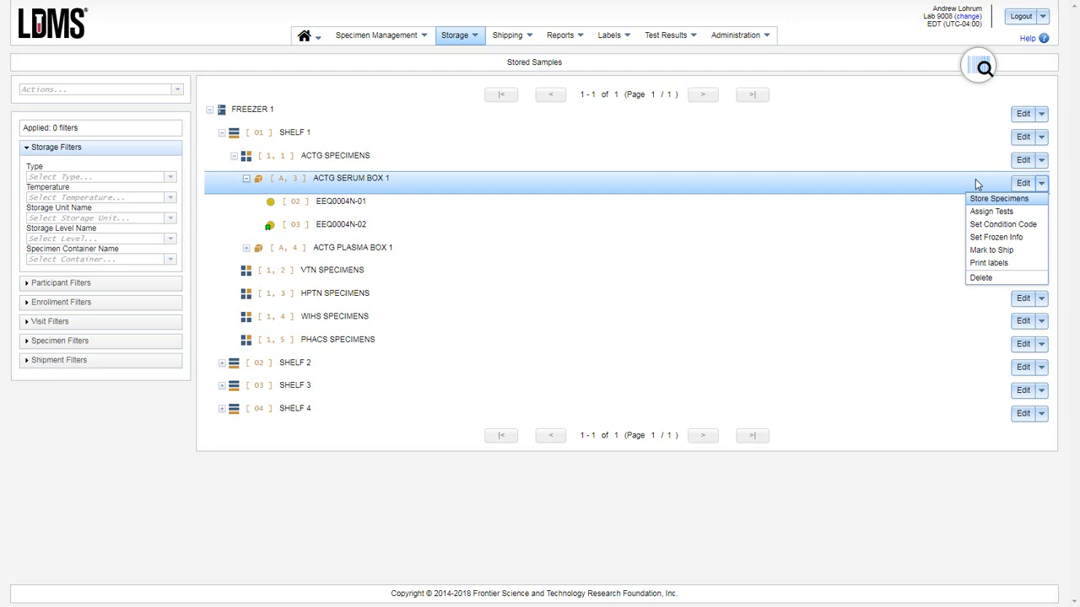
pyautogui.click(954, 184)
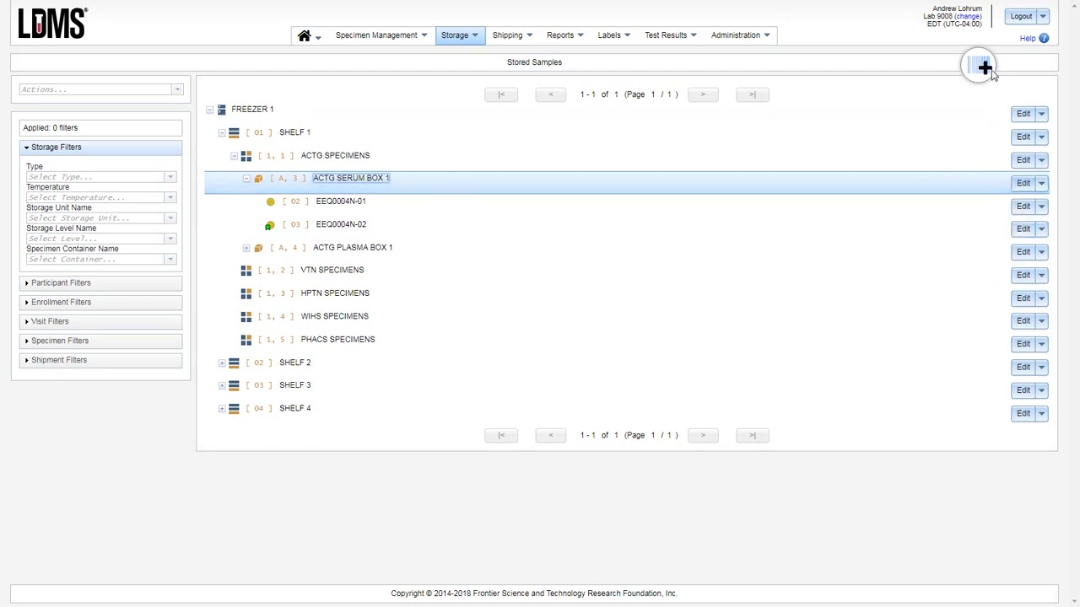
pyautogui.click(1041, 185)
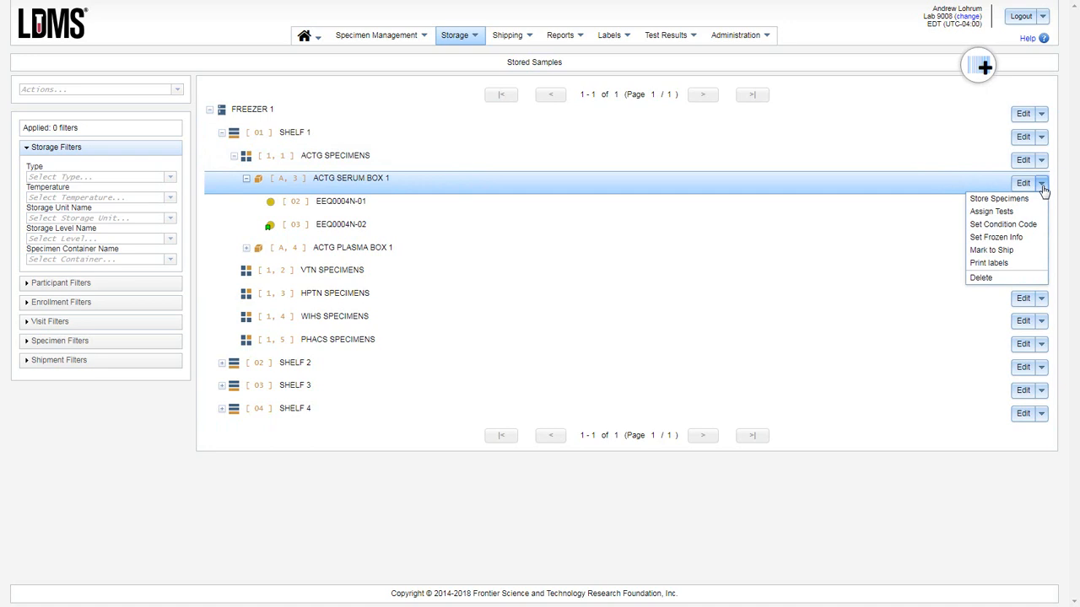
pyautogui.click(1019, 231)
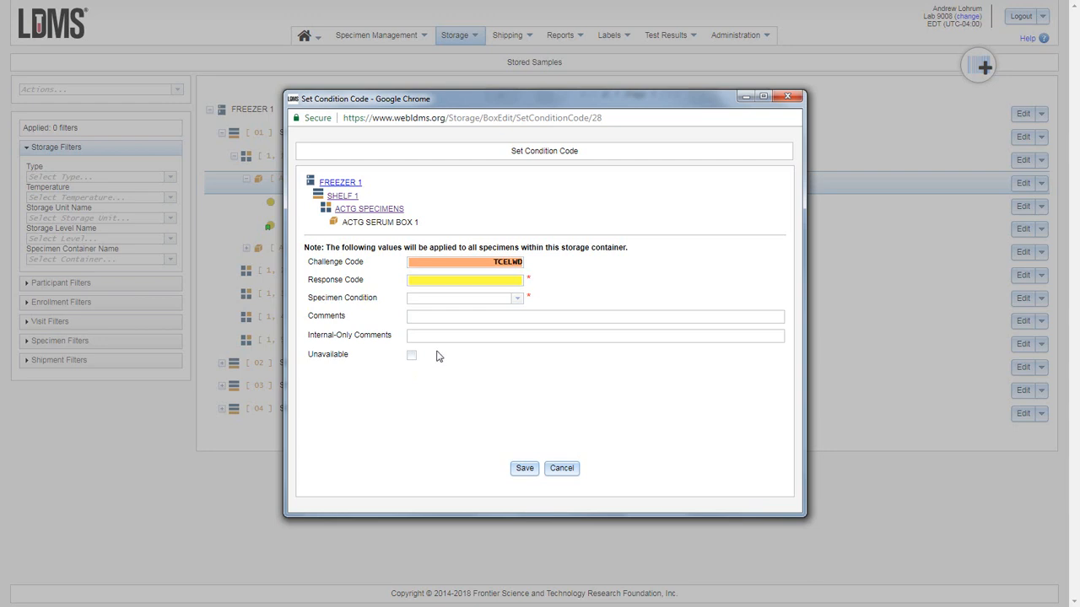
pyautogui.click(562, 469)
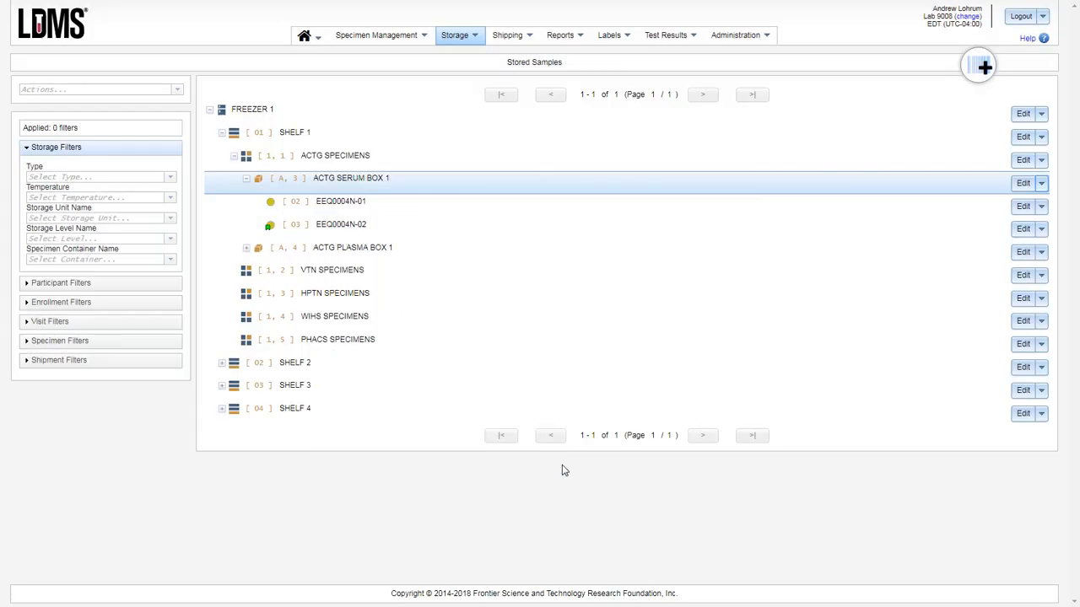
# Step: Apply frozen date 12/Jun/2018 and frozen time 12:00 to both specimens in ACTG SERUM BOX 1, and close the form without saving
pyautogui.click(1043, 189)
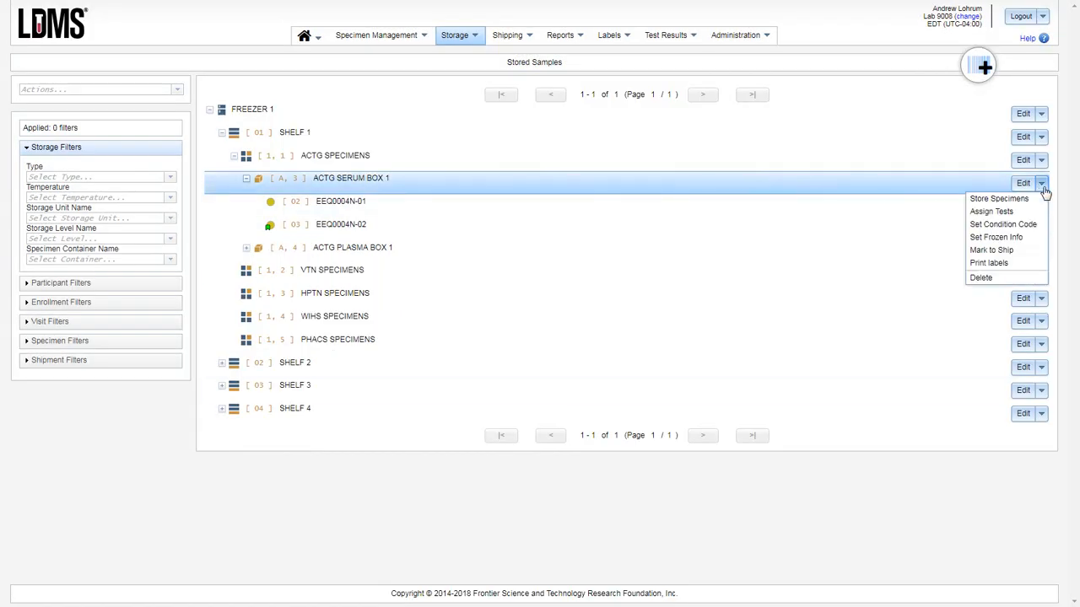
pyautogui.click(1018, 241)
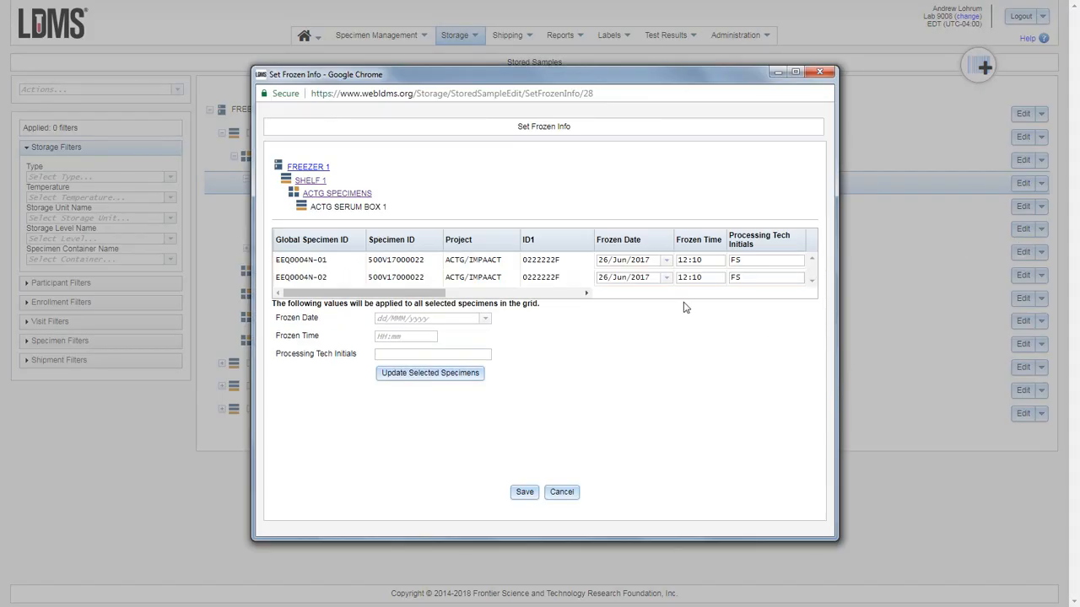
pyautogui.hscroll(3, 538, 270)
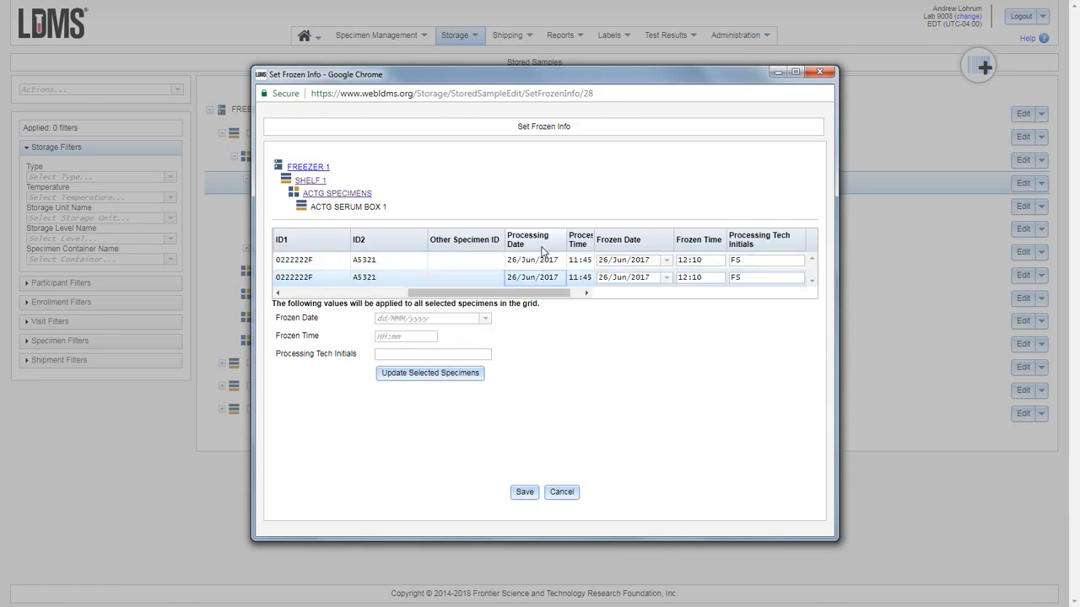
pyautogui.click(485, 318)
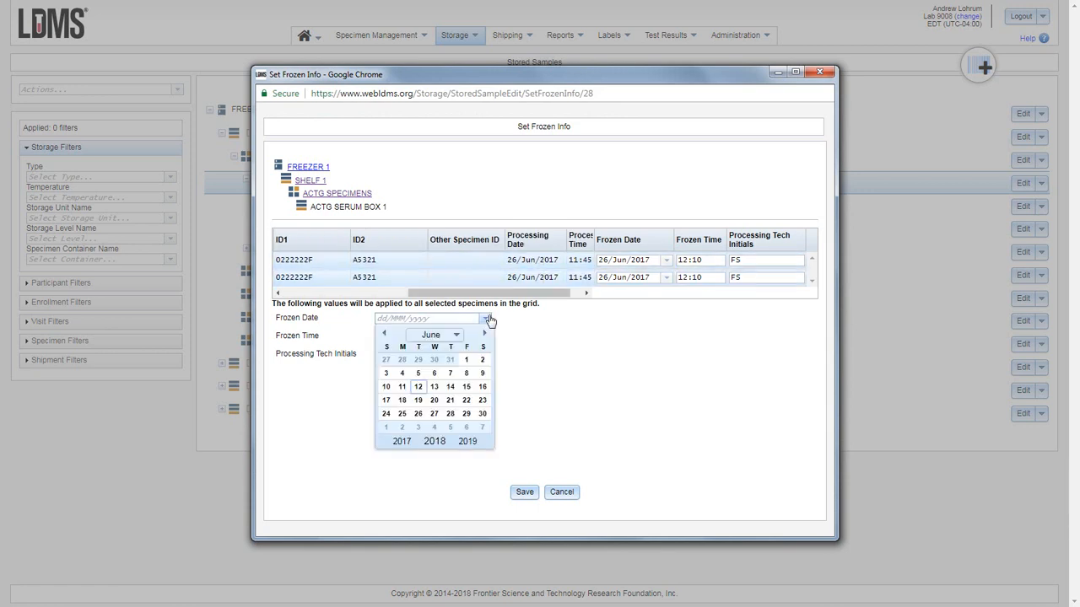
pyautogui.click(417, 387)
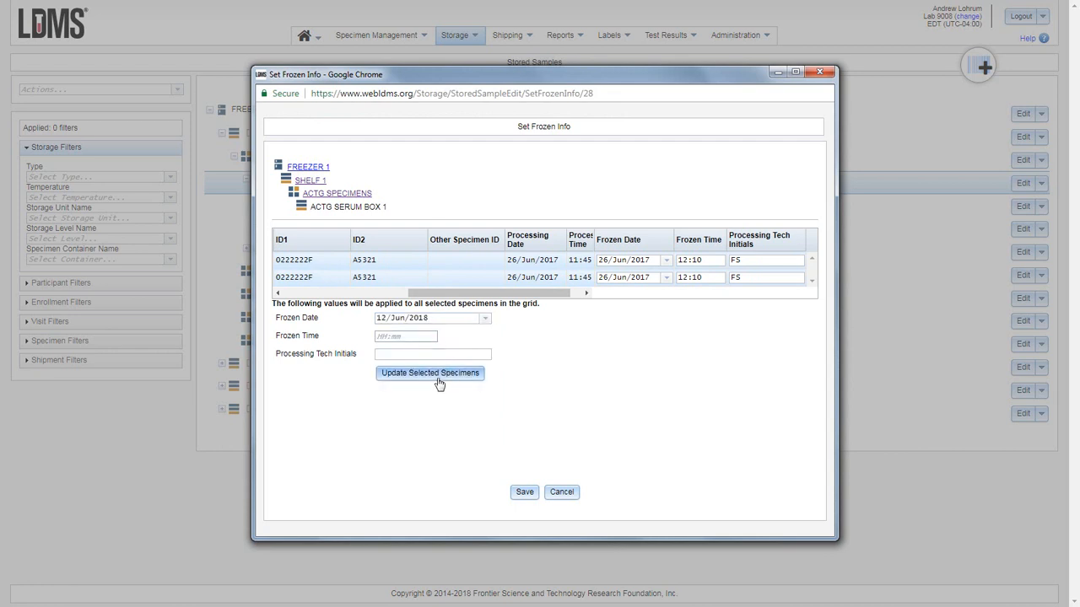
pyautogui.click(430, 335)
pyautogui.write('12:00')
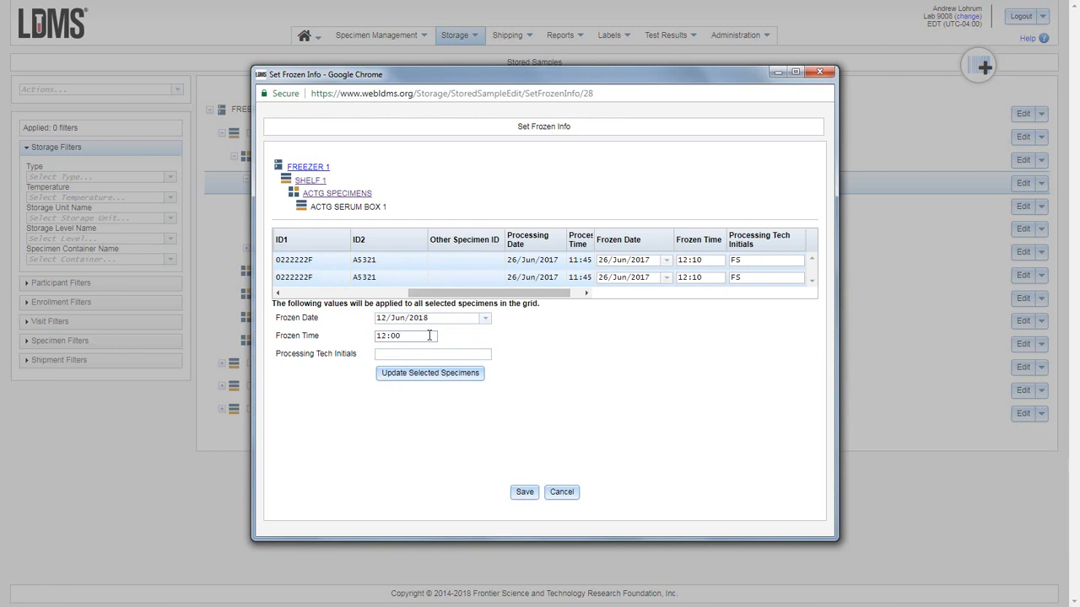
pyautogui.click(436, 376)
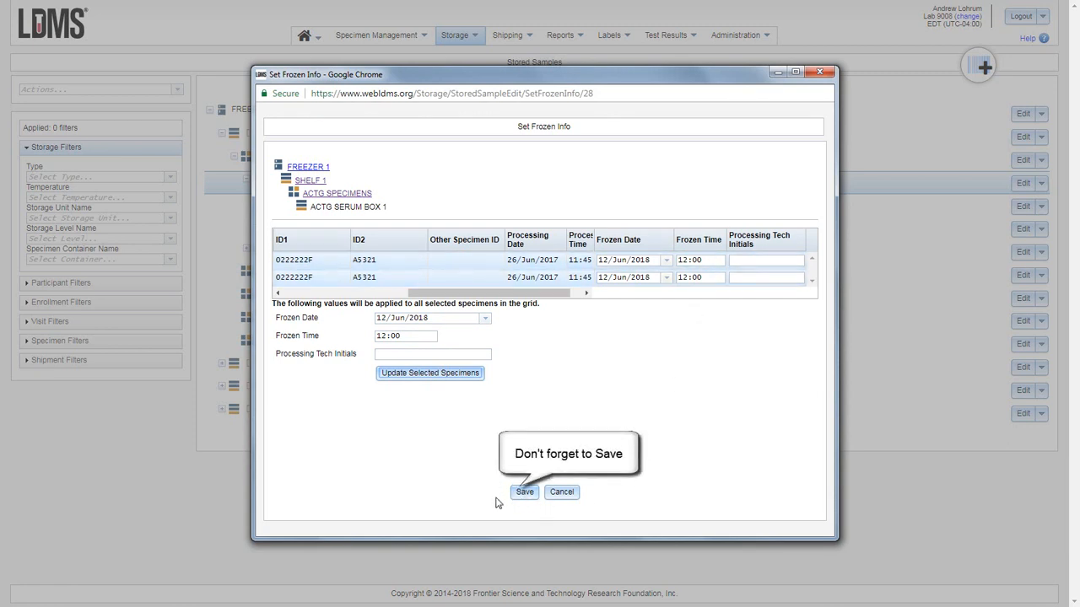
pyautogui.click(823, 75)
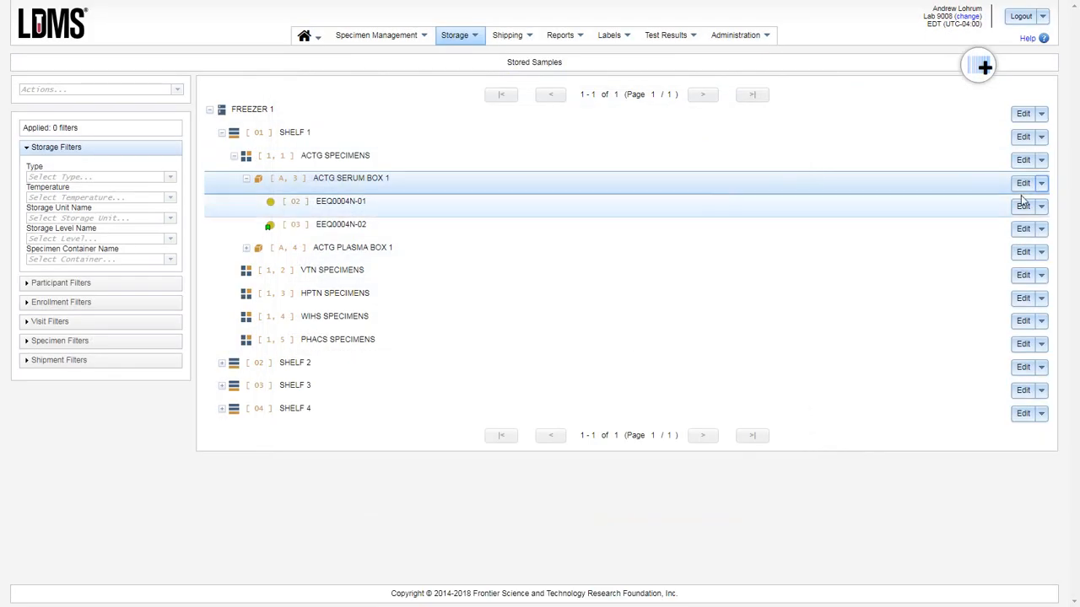
# Step: Review the additional actions available for ACTG SERUM BOX 1, the ACTG SPECIMENS level and SHELF 1
pyautogui.click(1042, 183)
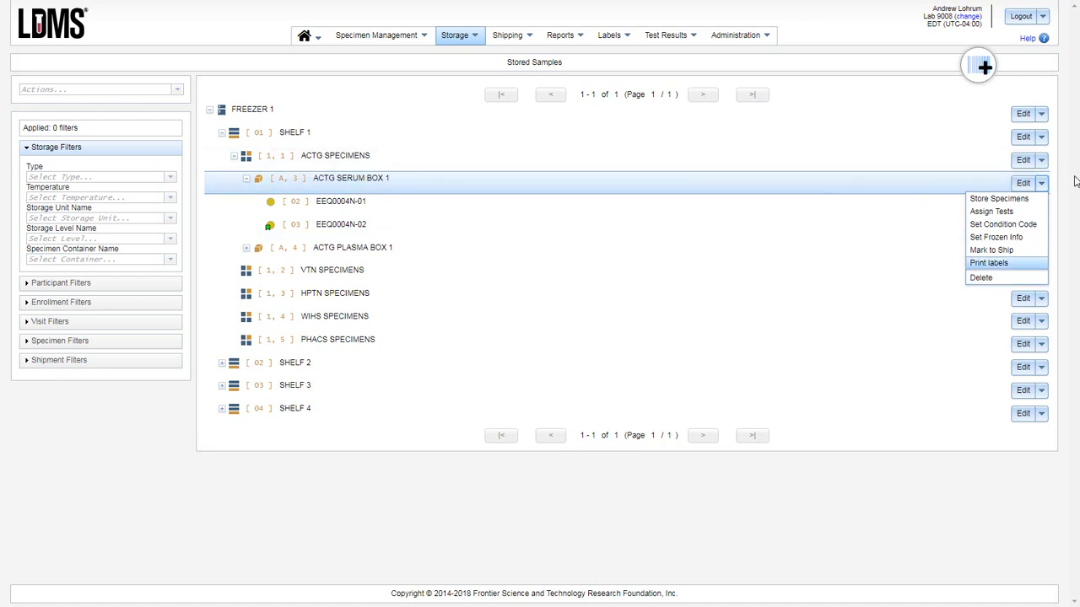
pyautogui.click(1042, 162)
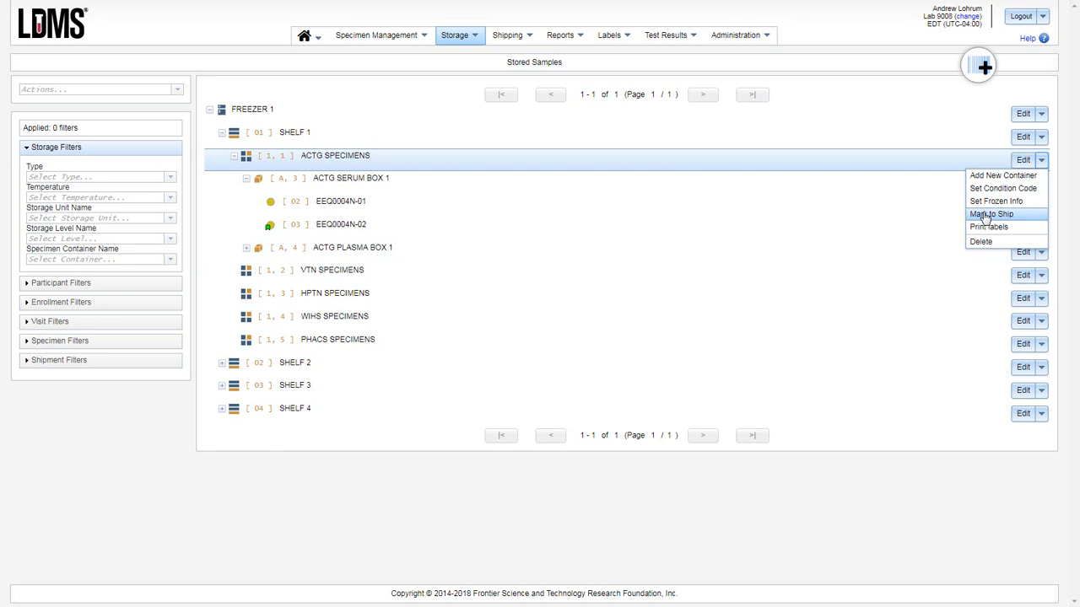
pyautogui.click(1041, 137)
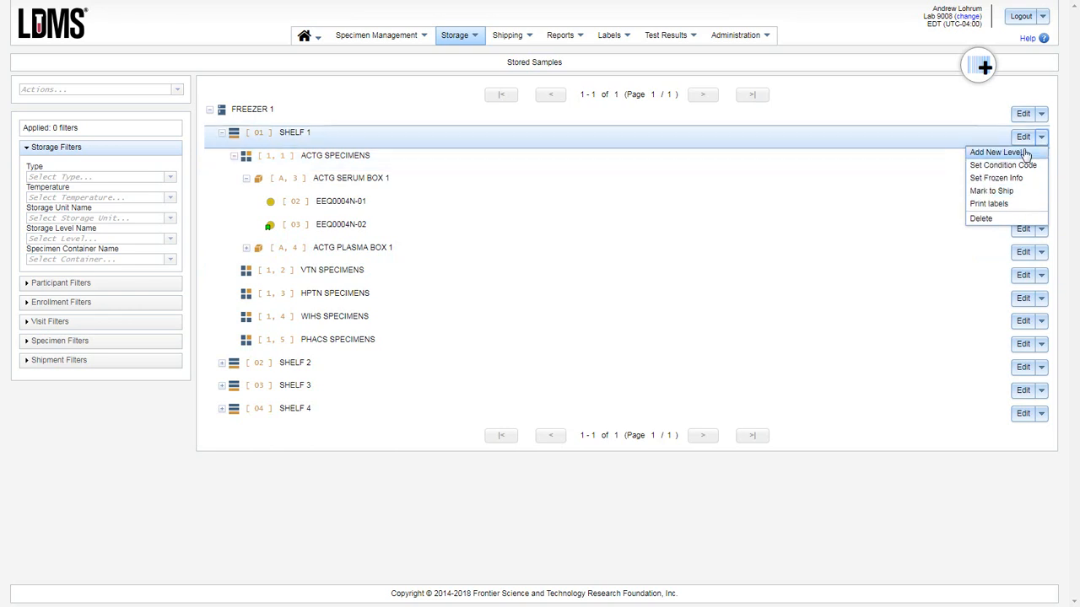